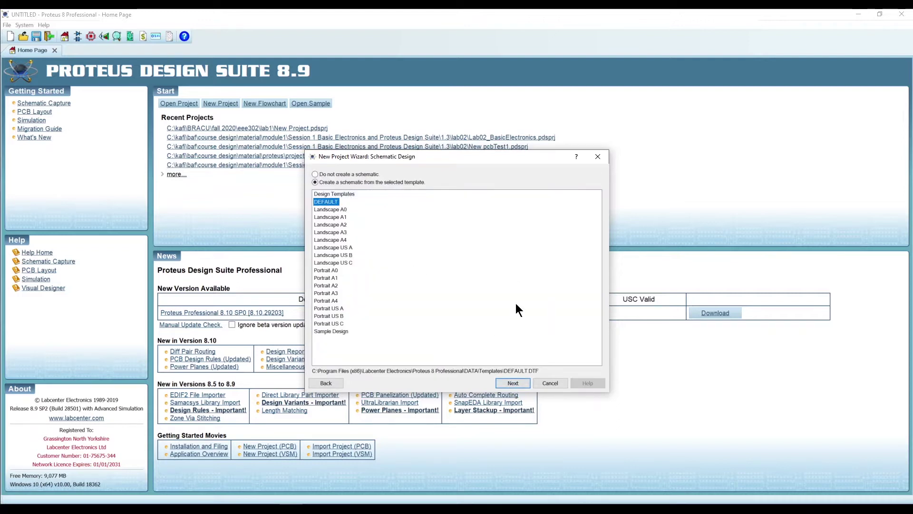
- Finish creating the Lab1_exp project with the DEFAULT schematic template, no PCB layout and no firmware
left_click(514, 383)
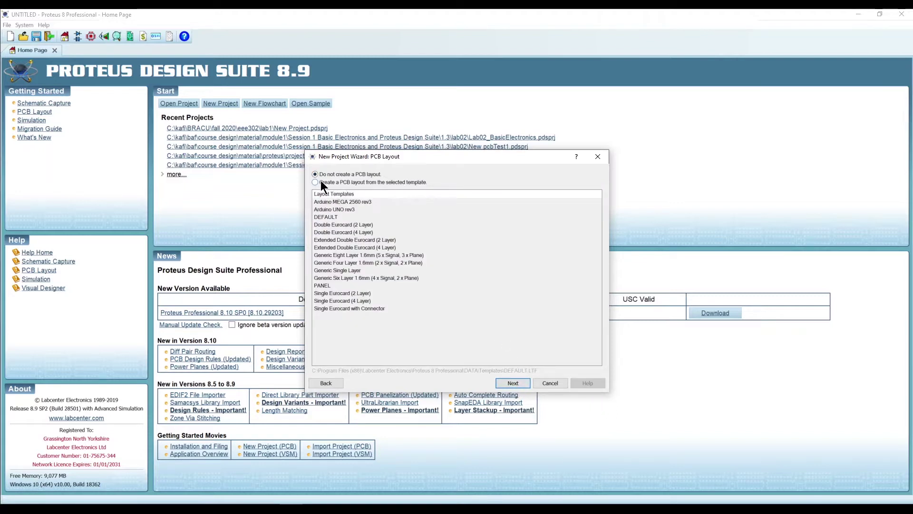
left_click(512, 383)
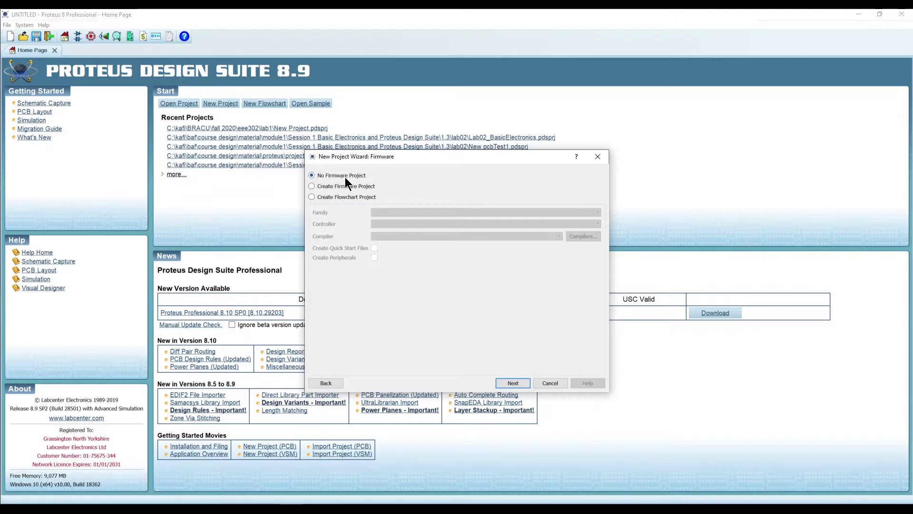
left_click(512, 383)
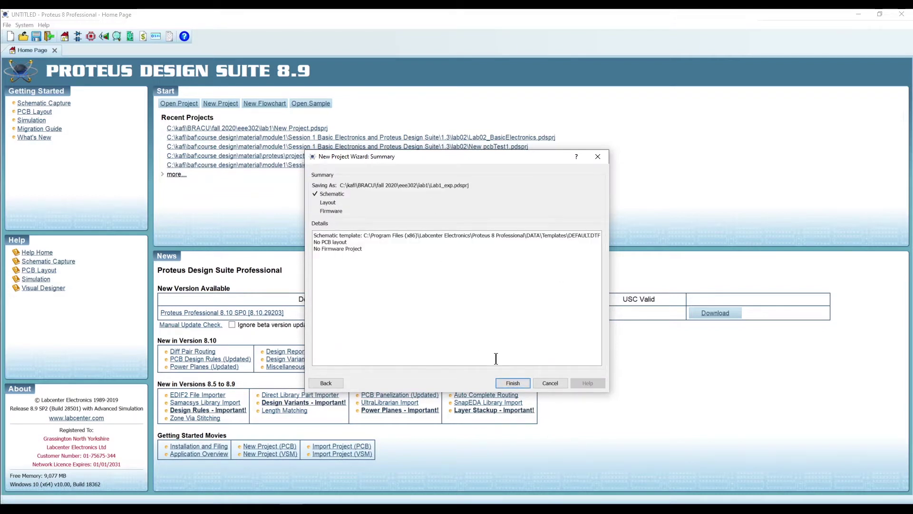
left_click(514, 384)
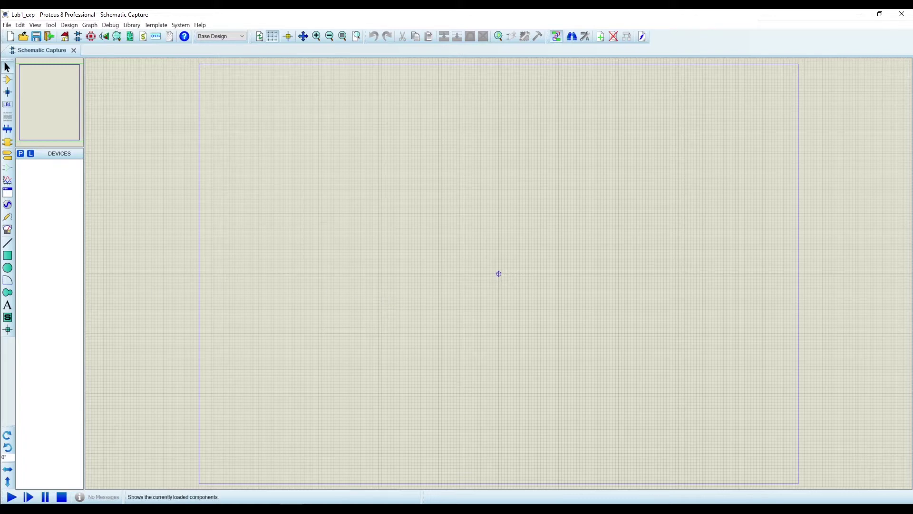
- Activate component mode, then review the hand-drawn logic circuit and truth table for Y = AB̄ + ĀB in PowerPoint
left_click(7, 80)
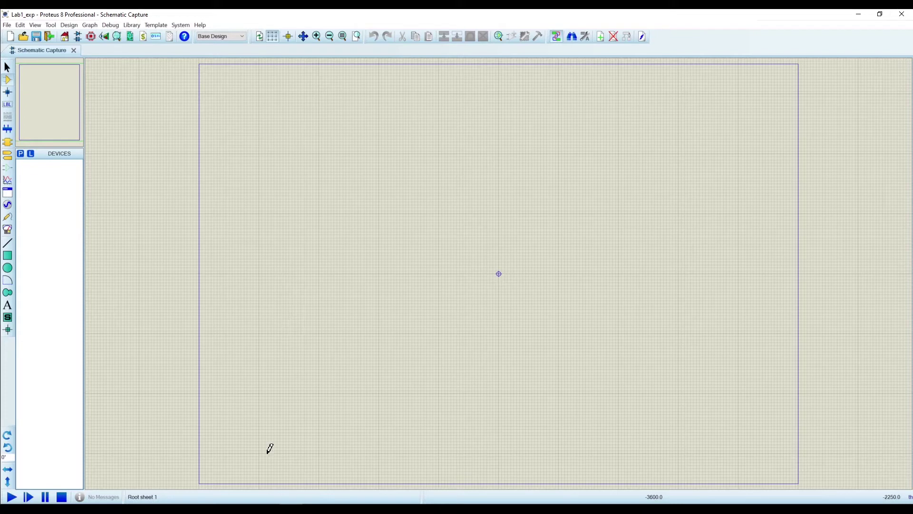
mouse_move(245, 509)
left_click(295, 474)
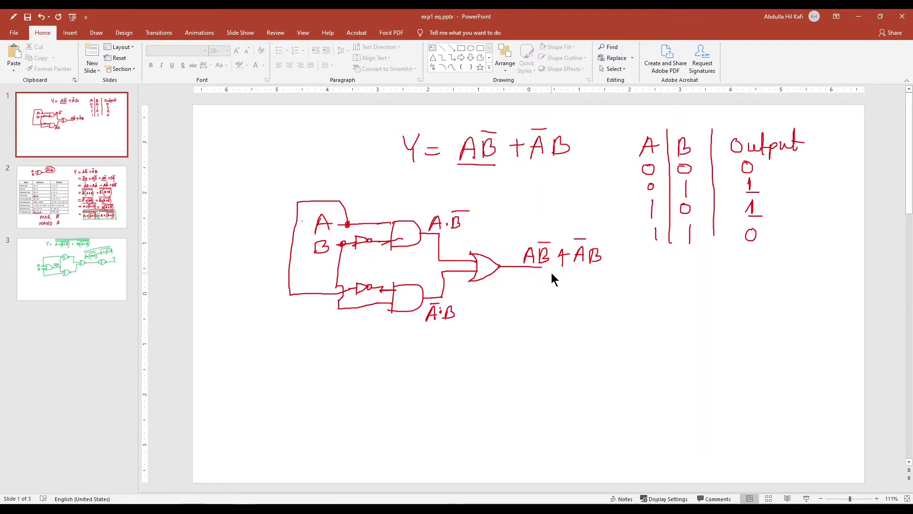
left_click(862, 17)
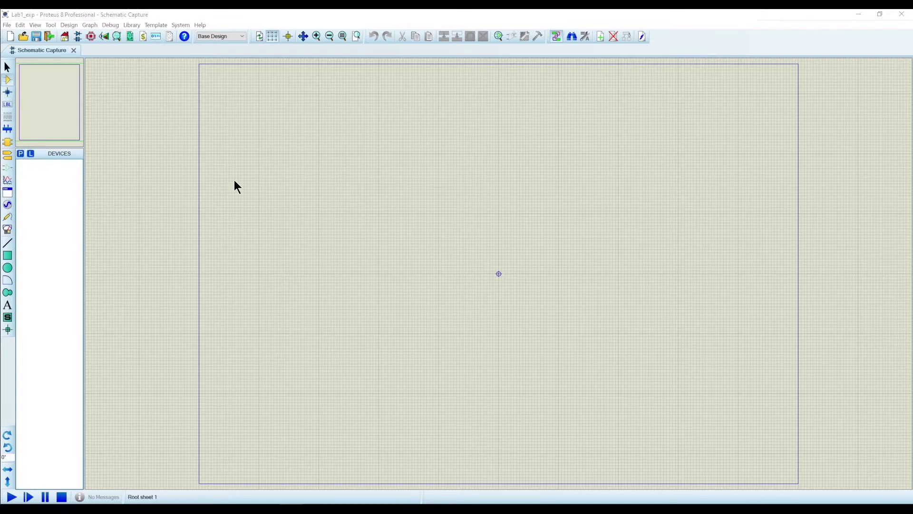
- Search the device library for "and" and add the simple two-input AND gate to the device list
key("p")
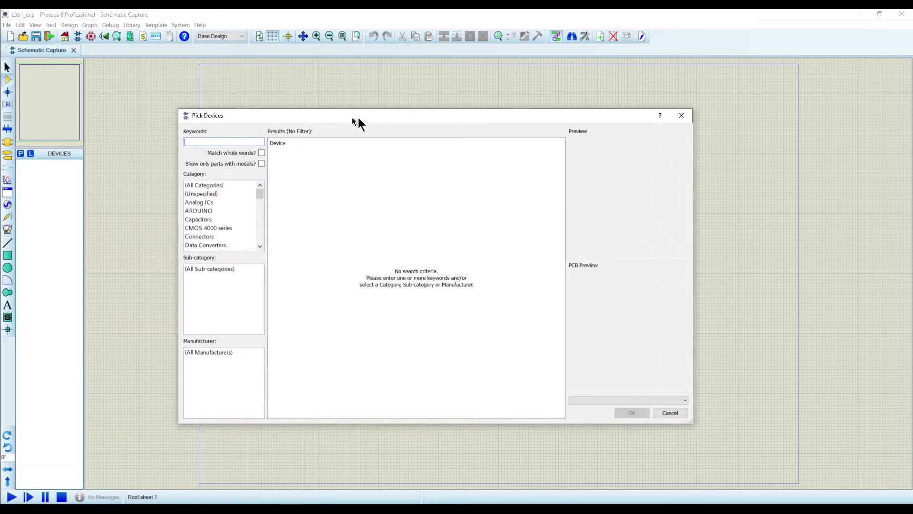
left_click_drag(270, 116, 365, 100)
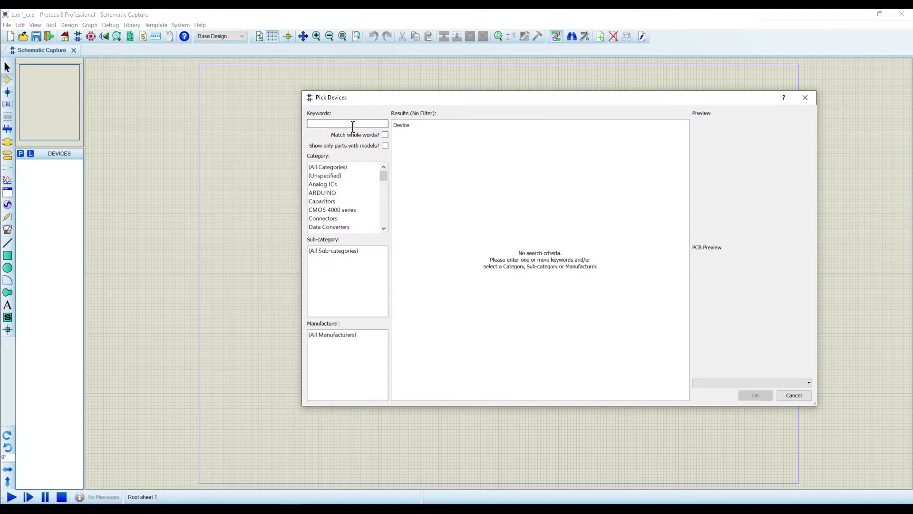
type("anfd")
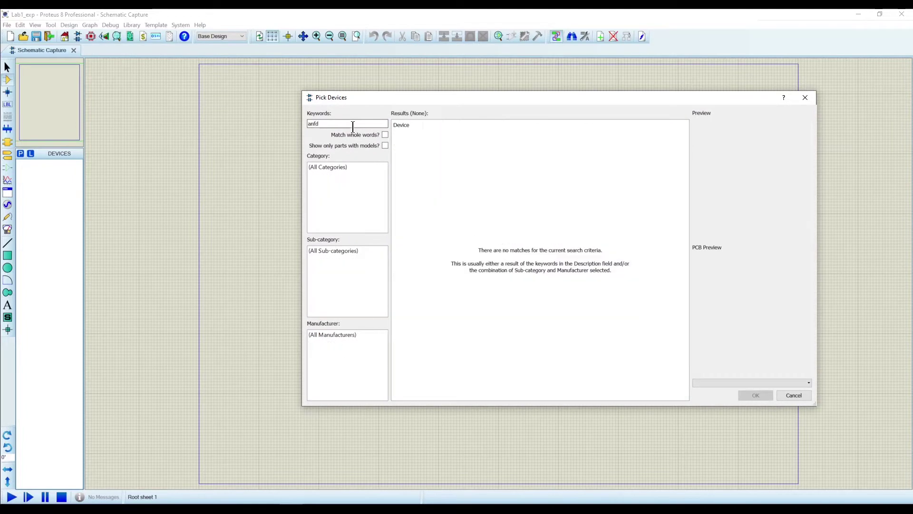
type("d")
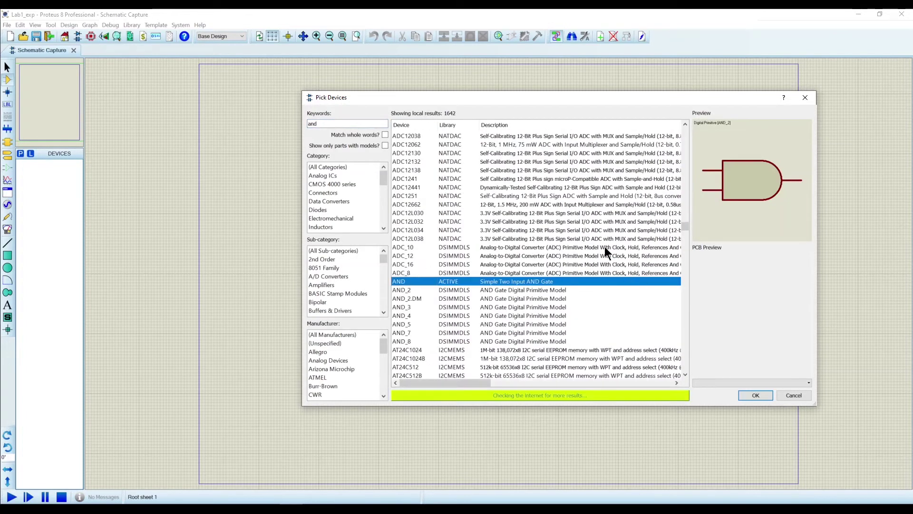
double_click(420, 283)
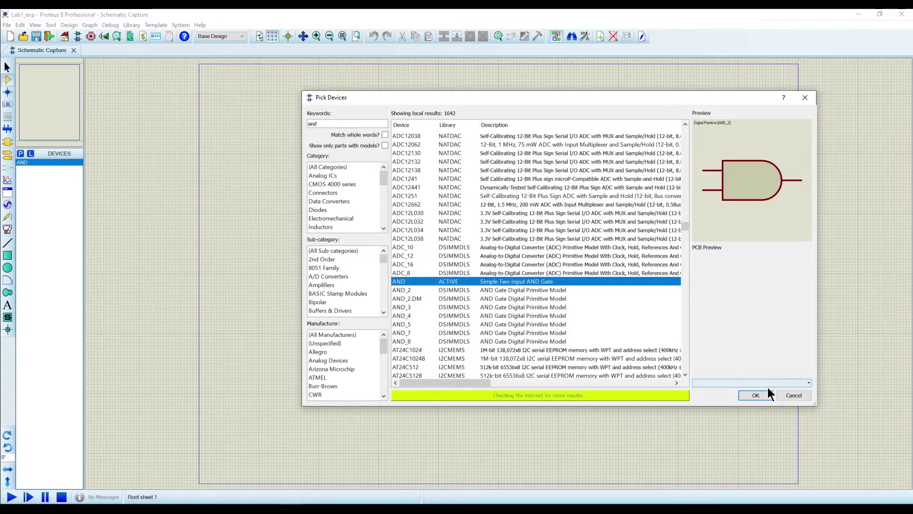
- Search the device library for "or" and add the simple 2 input OR gate to the device list
left_click(338, 125)
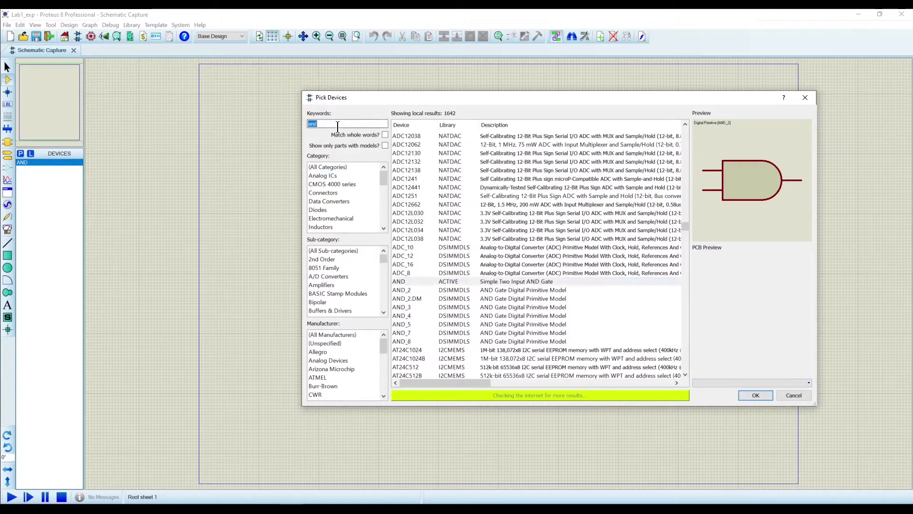
type("o")
scroll(470, 279, "down", 4)
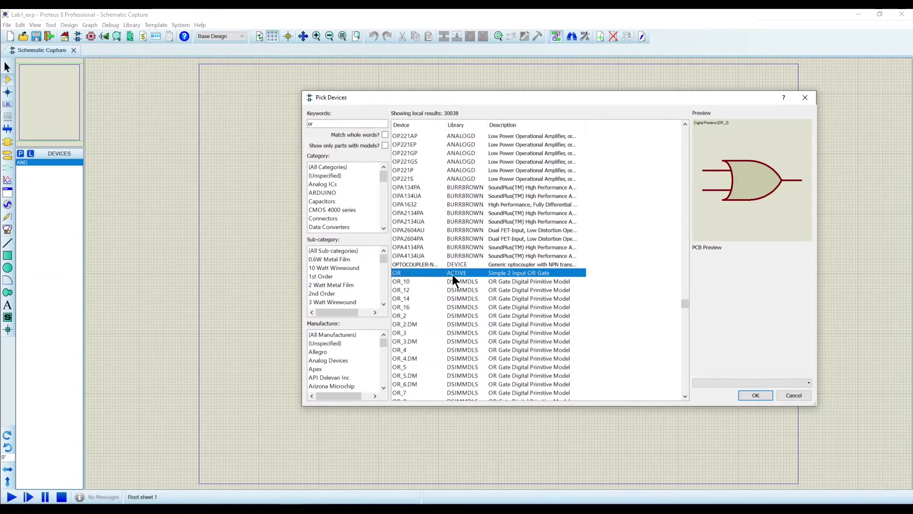
double_click(453, 274)
- Search the device library for "logictoggle" and add the LOGICTOGGLE logic state source to the device list
double_click(357, 125)
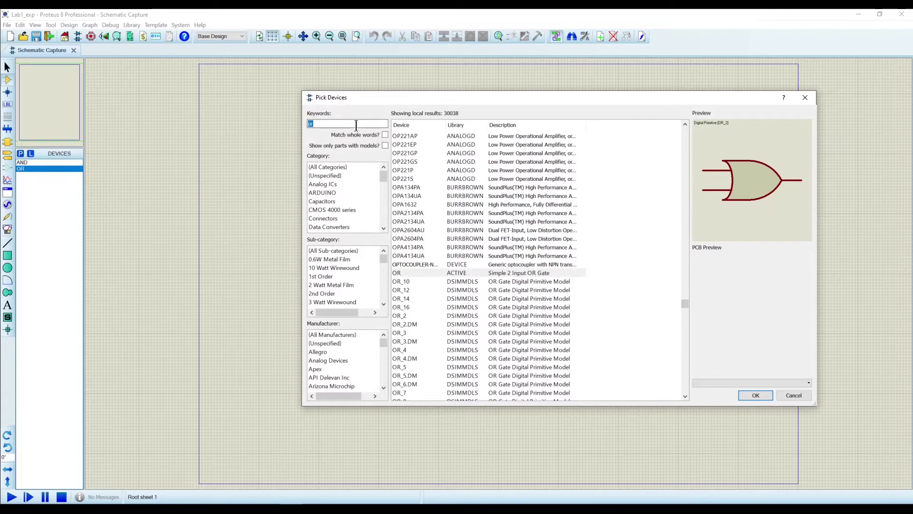
type("logic")
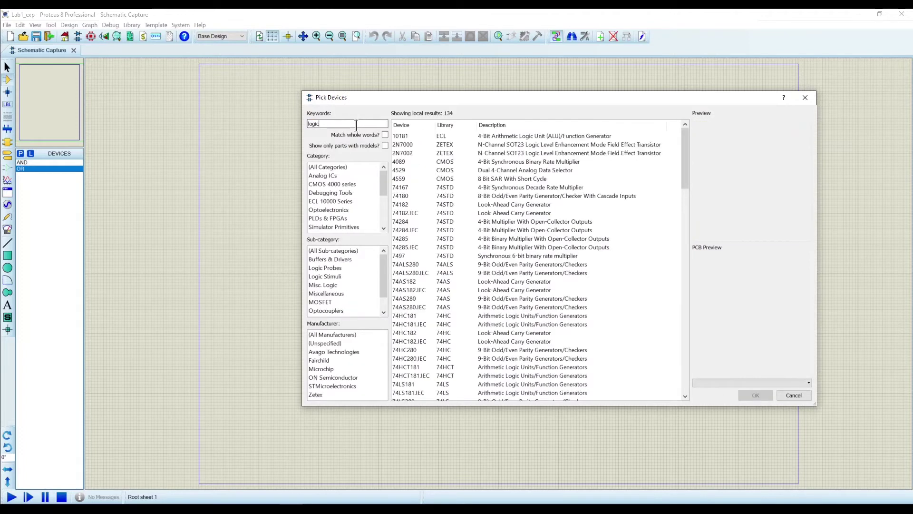
type("toggle")
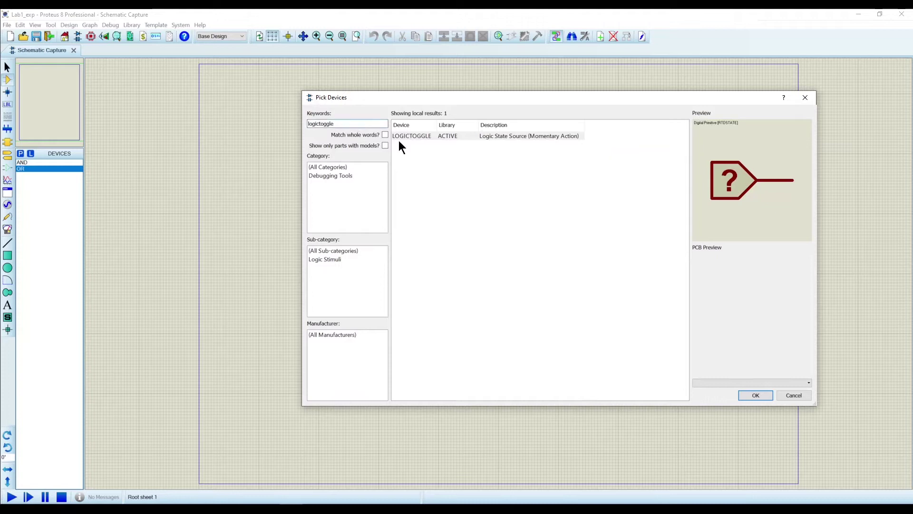
double_click(444, 137)
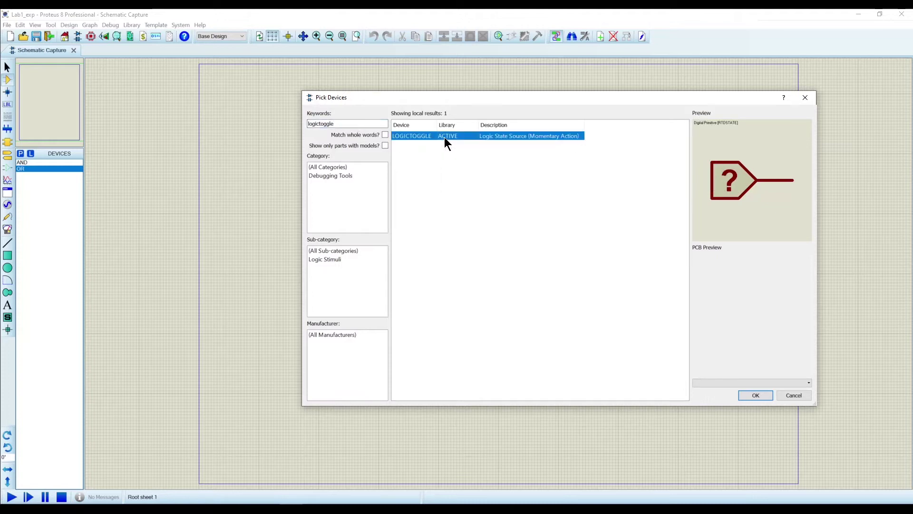
- Search the device library for "led", add LED-RED to the device list and close the device picker
double_click(342, 125)
type("led")
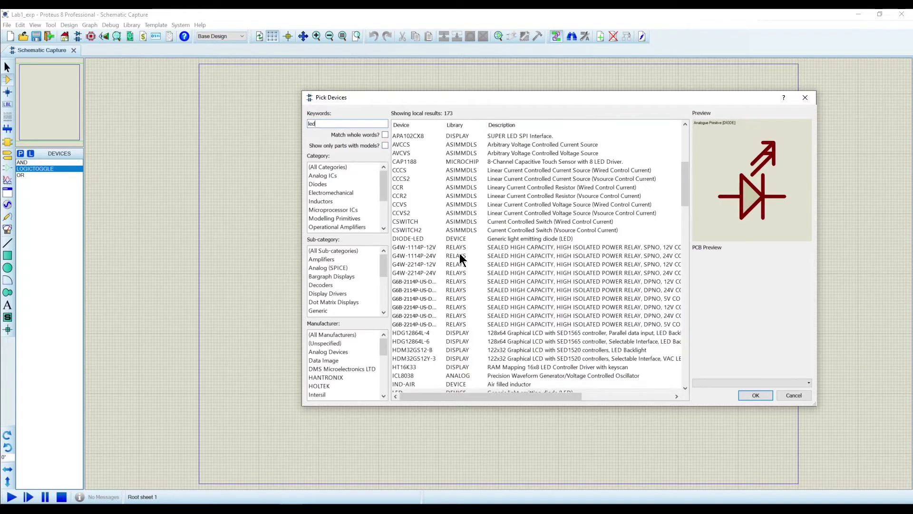
scroll(459, 253, "down", 5)
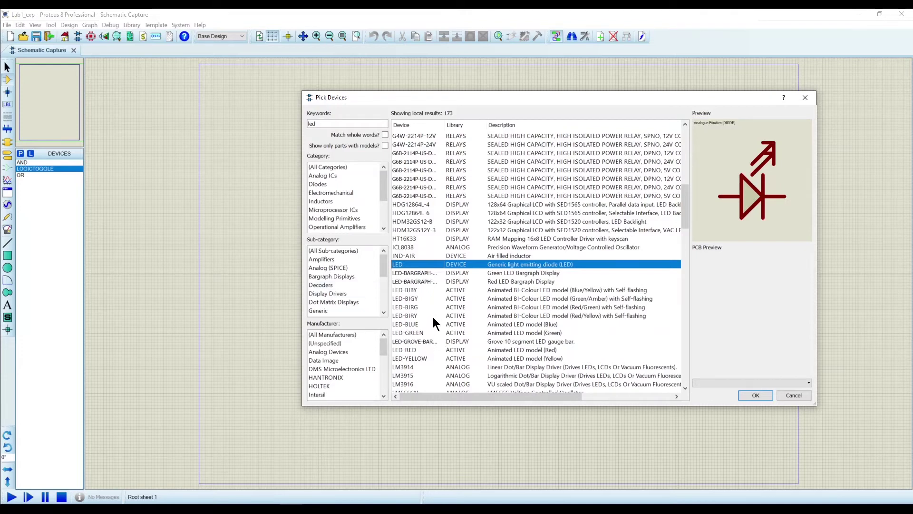
left_click(418, 349)
double_click(431, 351)
left_click(754, 392)
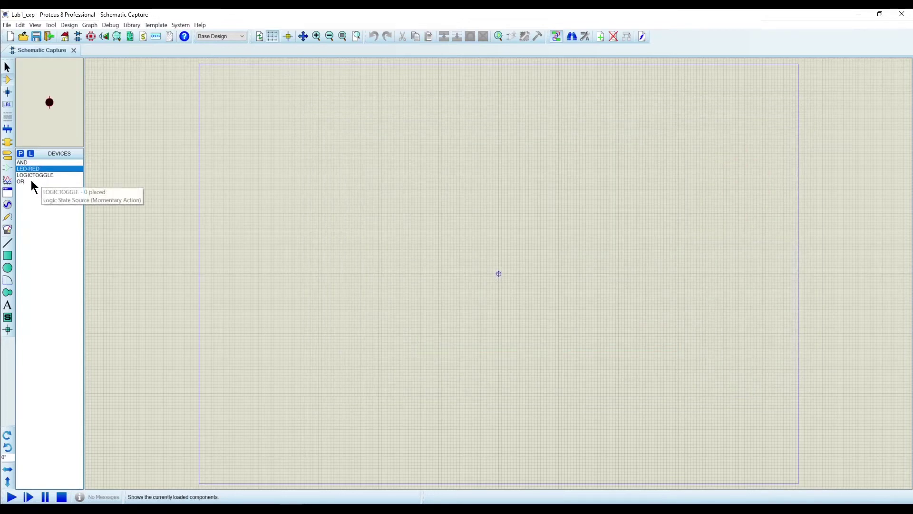
- Place two AND gates on the schematic, one directly below the other
left_click(24, 162)
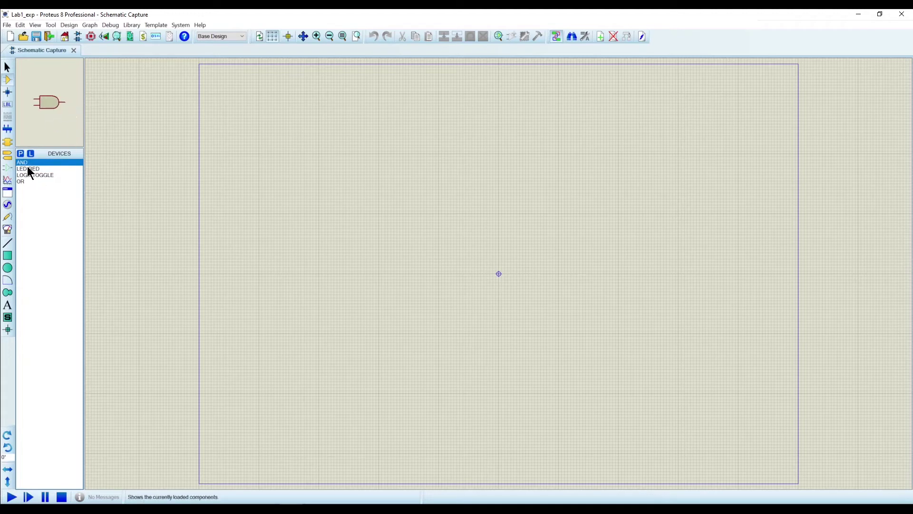
left_click(428, 164)
left_click(418, 197)
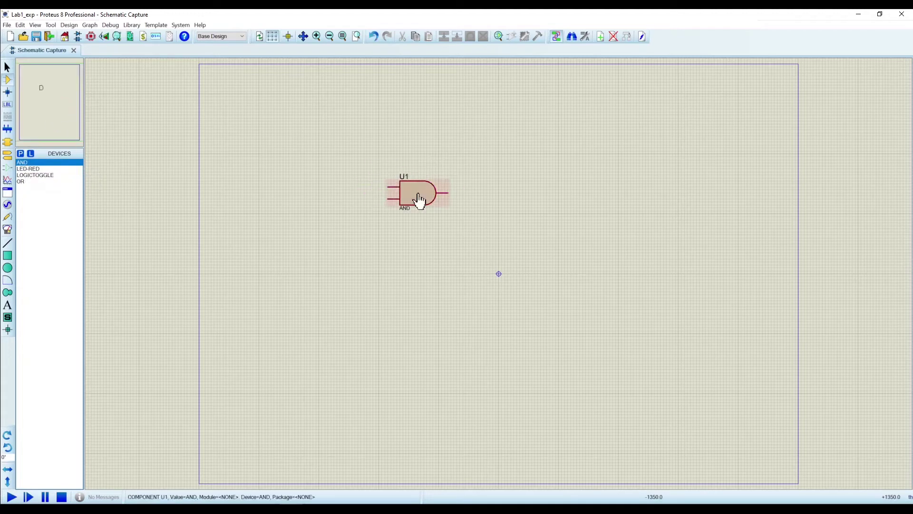
left_click(22, 182)
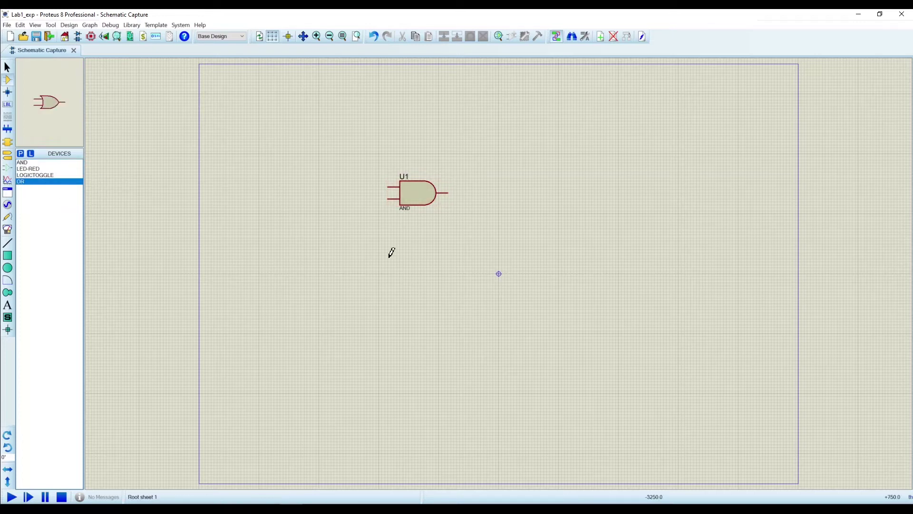
left_click(22, 163)
left_click(405, 227)
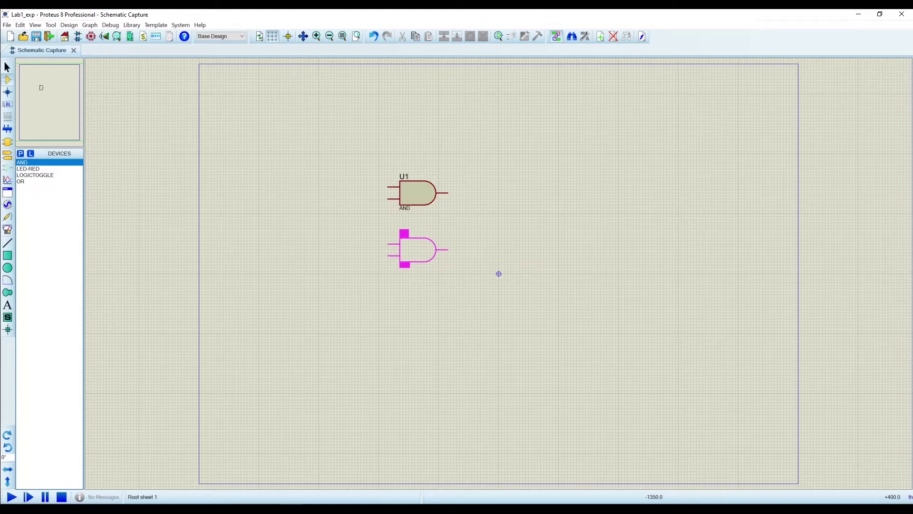
left_click(411, 248)
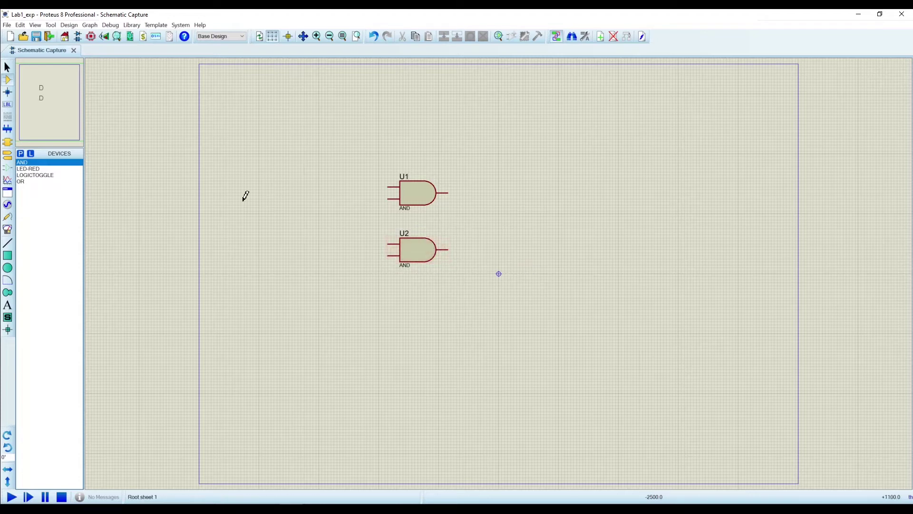
- Place an OR gate after the AND gates' outputs and two stacked LOGICTOGGLE sources before their inputs
left_click(26, 181)
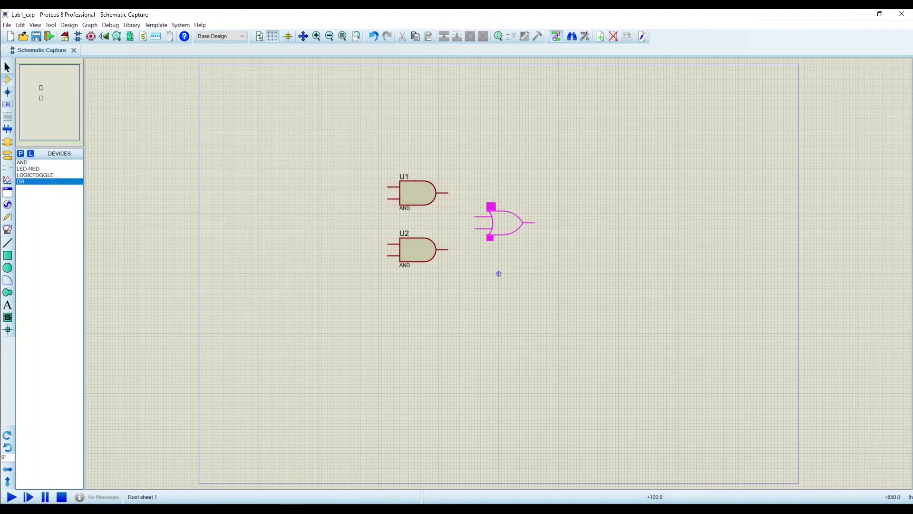
left_click(507, 220)
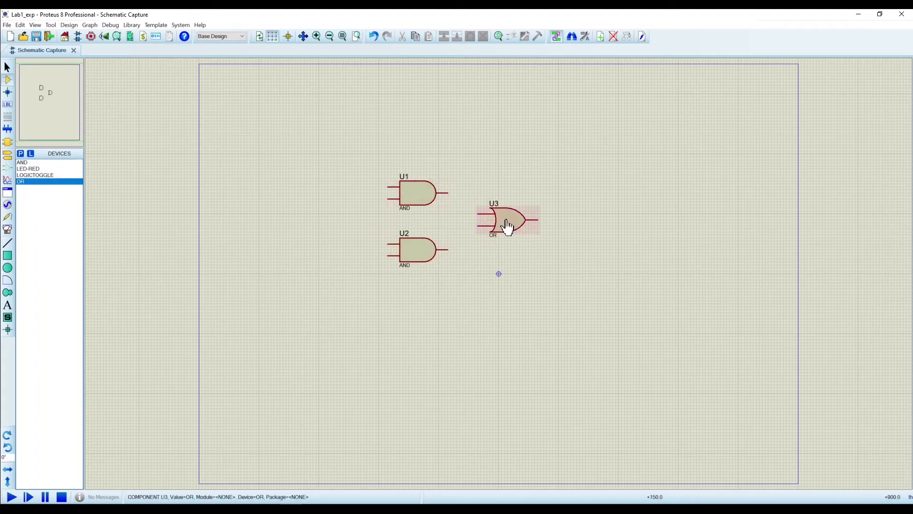
left_click(32, 175)
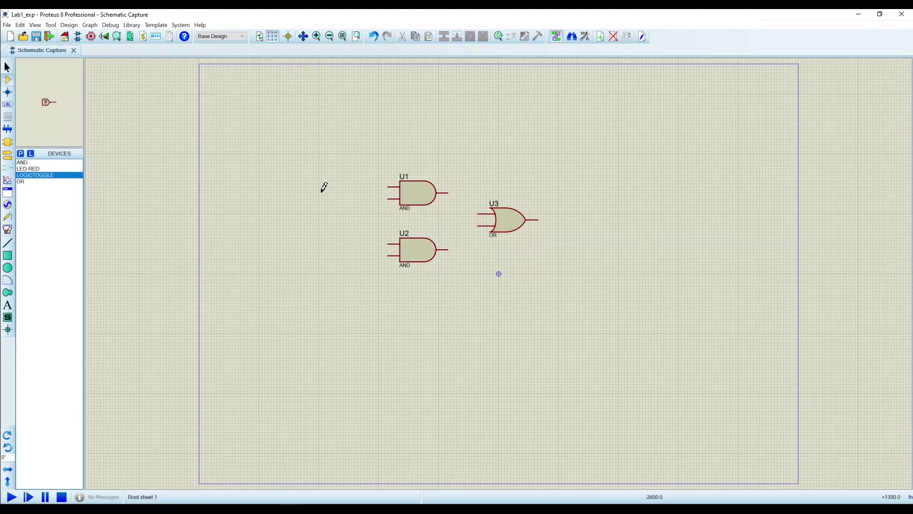
left_click(286, 187)
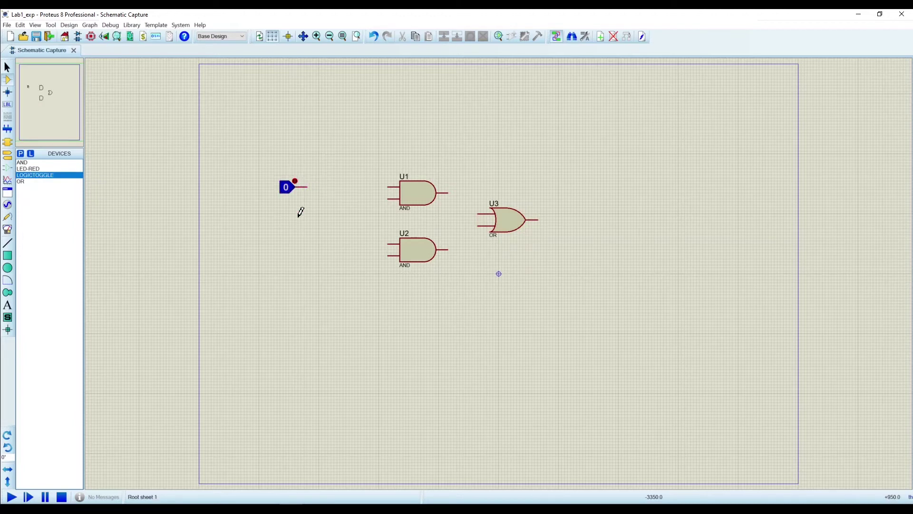
left_click(286, 220)
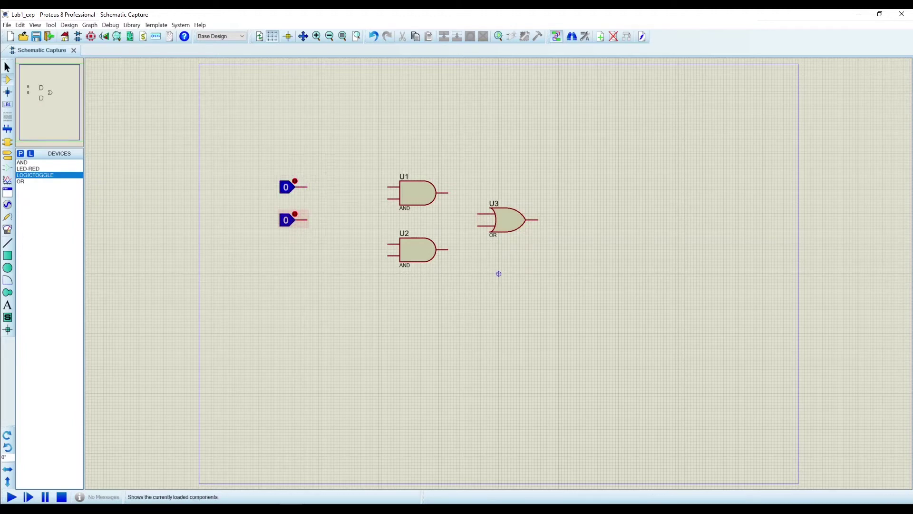
- Search the device library for "not", add the NOT digital inverter to the device list and close the picker
left_click(21, 154)
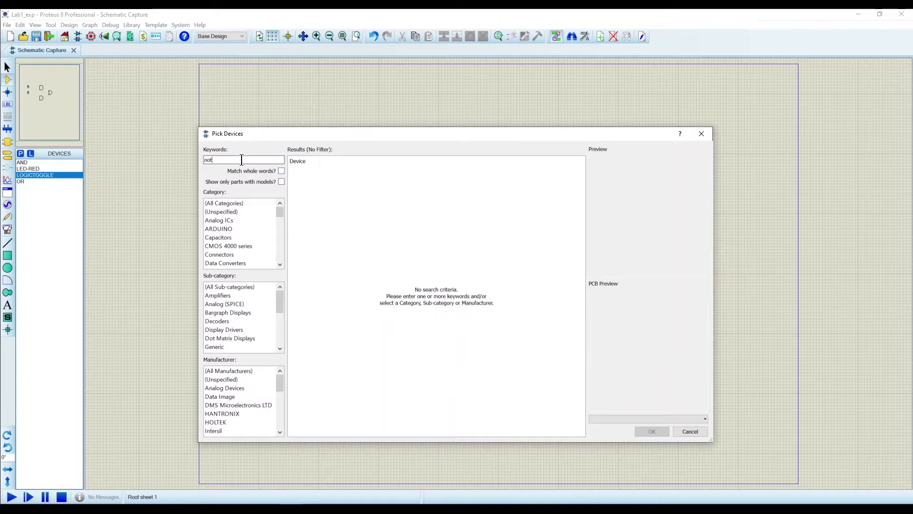
left_click(322, 241)
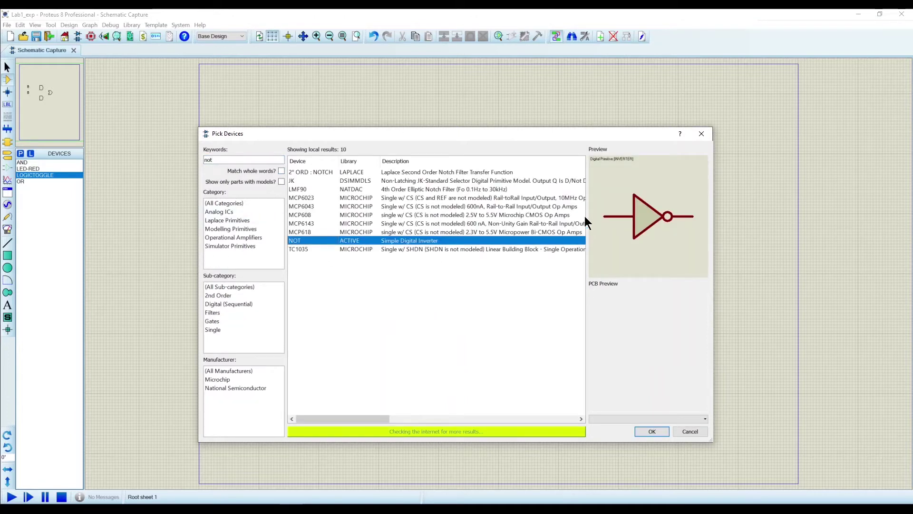
double_click(325, 242)
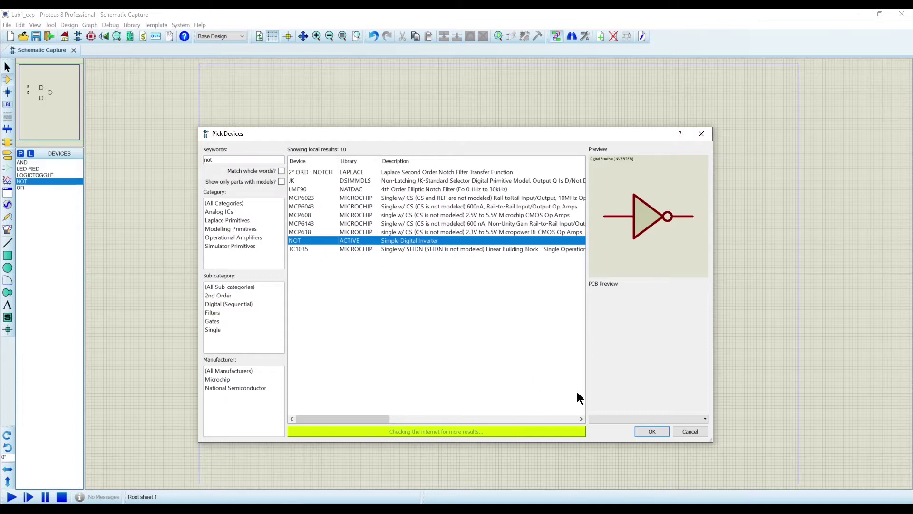
left_click(640, 430)
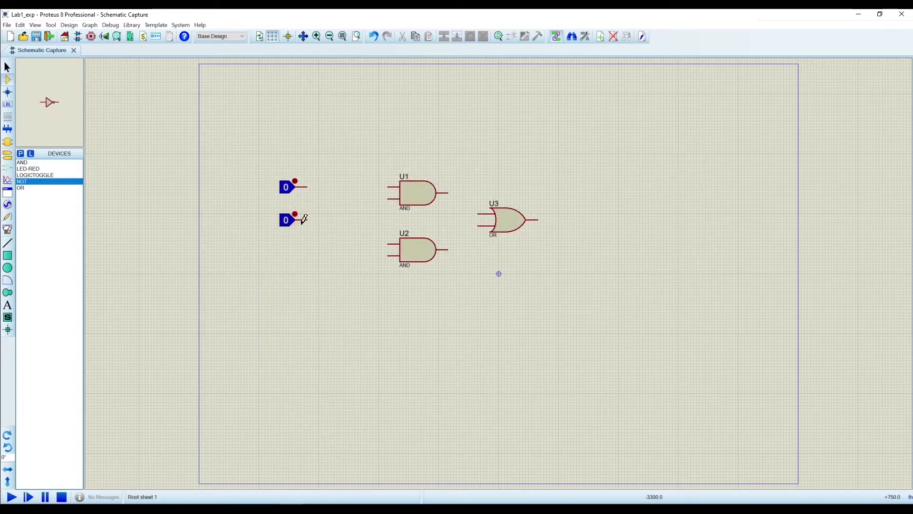
- Move the two logic toggles farther from the AND gates and increase the vertical gap between them
scroll(499, 266, "up", 1)
scroll(358, 220, "up", 2)
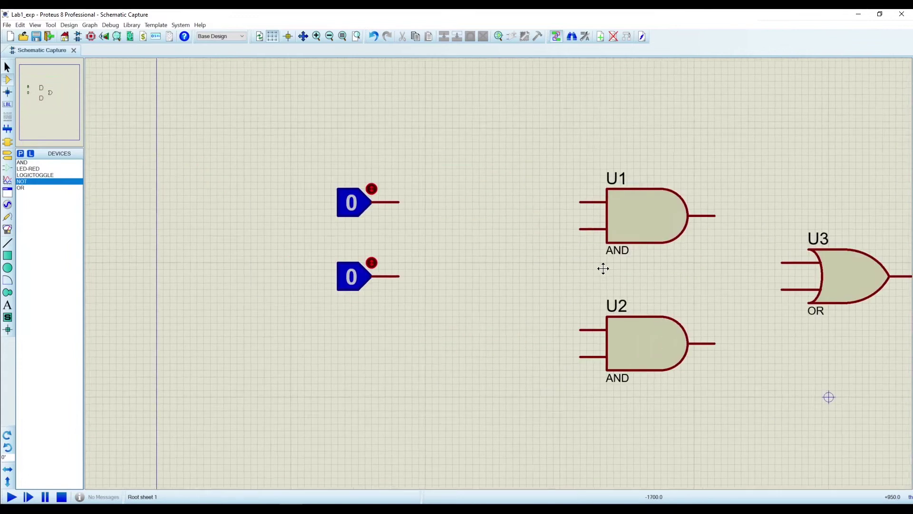
left_click(345, 206)
left_click_drag(345, 206, 279, 179)
left_click_drag(264, 221, 407, 316)
left_click_drag(310, 255, 241, 287)
- Set the part reference of the upper logic toggle to A and of the lower one to B
right_click(240, 167)
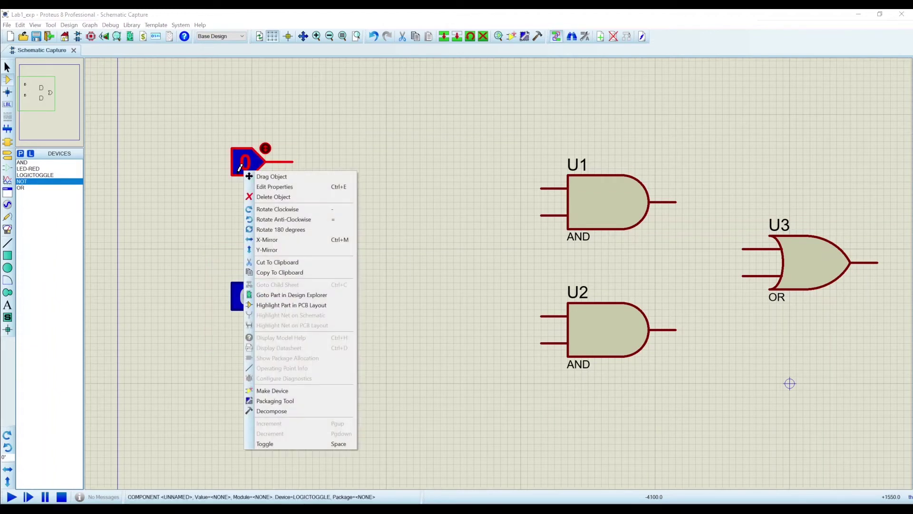
left_click(265, 188)
type("A")
left_click(547, 190)
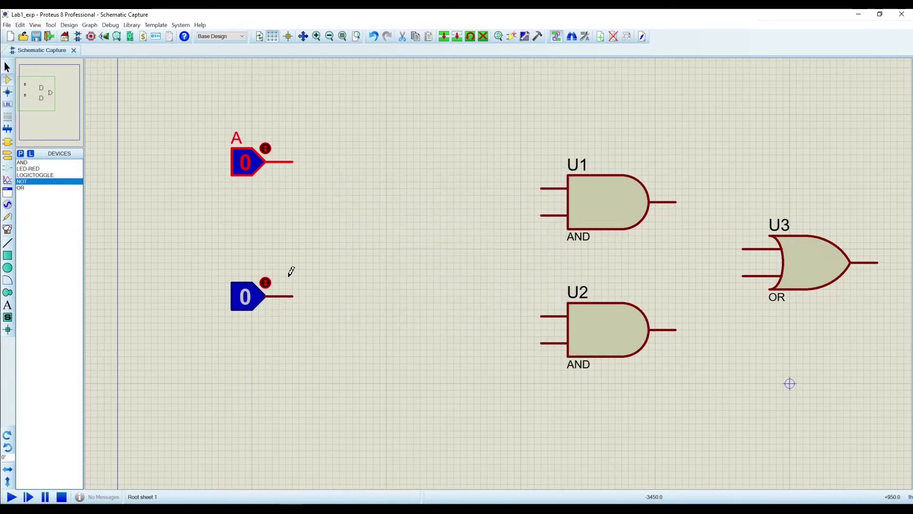
right_click(246, 302)
left_click(284, 41)
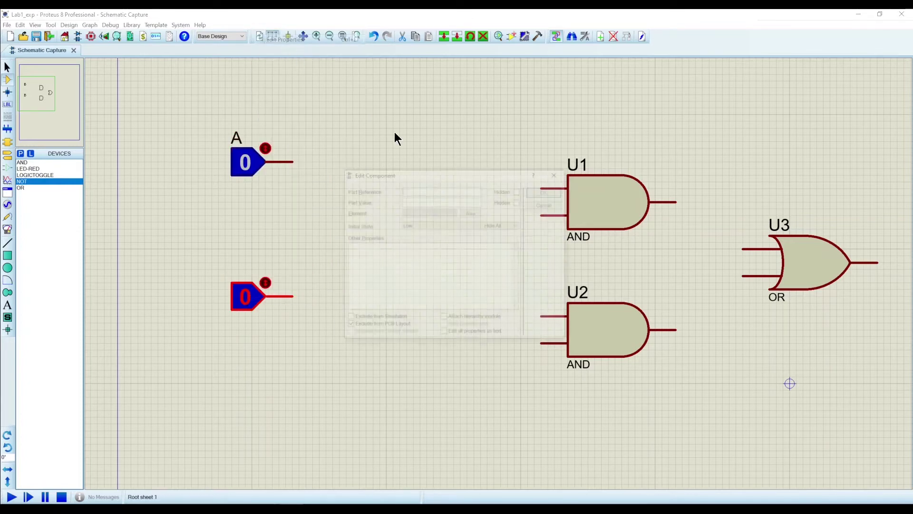
left_click(545, 190)
- Wire toggle A to the upper input of AND gate U1 and place a NOT gate before U1's lower input
left_click(295, 162)
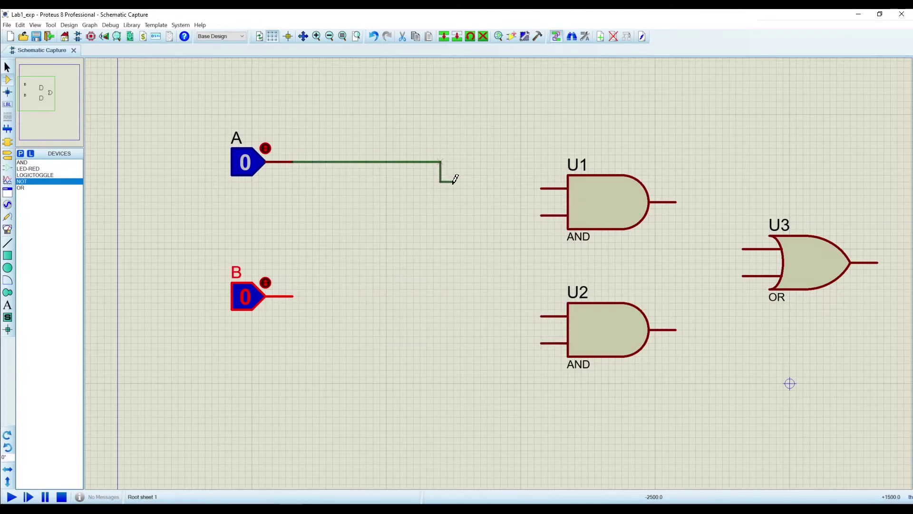
left_click(541, 188)
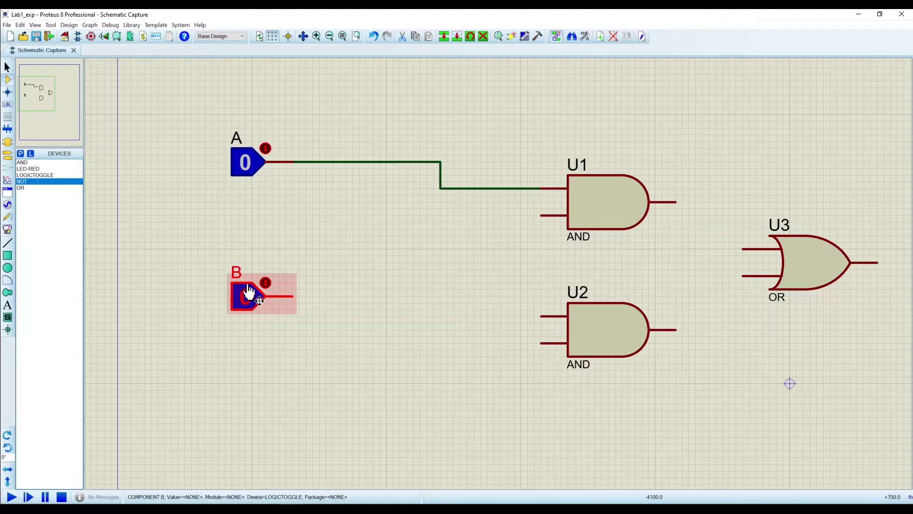
left_click(30, 181)
left_click(426, 212)
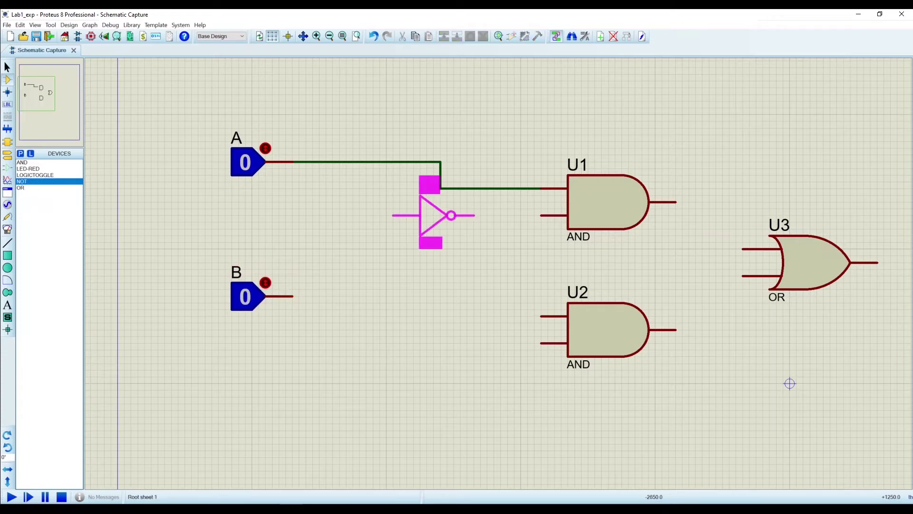
left_click(419, 215)
- Wire the NOT gate's output to U1's lower input and toggle B to the NOT gate's input
left_click(461, 216)
left_click(541, 216)
left_click(293, 296)
left_click(378, 215)
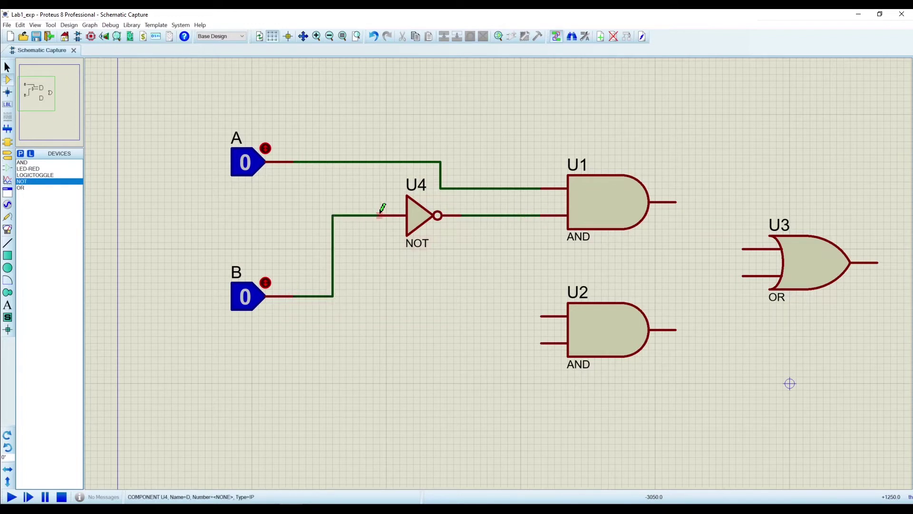
- Wire U1's output to the OR gate's upper input, and branch toggle B's wire to the upper input of AND gate U2
left_click(692, 214)
left_click(675, 202)
left_click(741, 249)
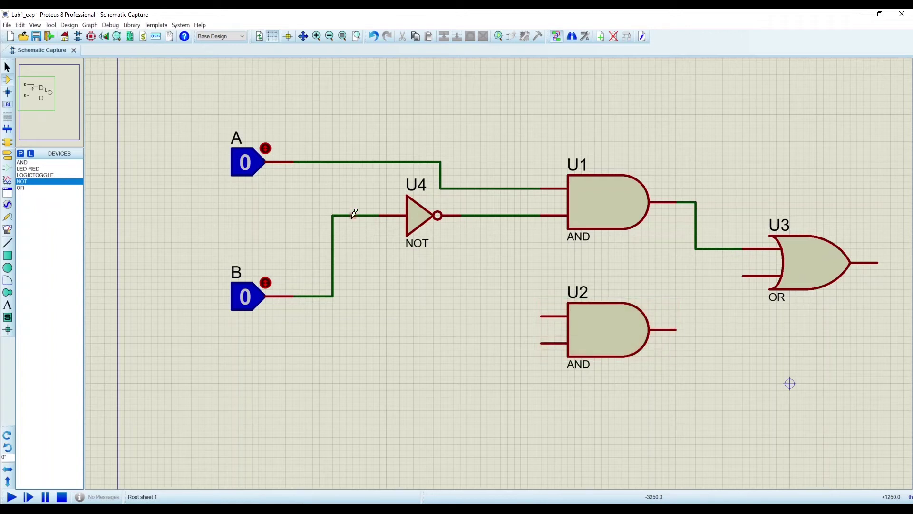
left_click(333, 295)
left_click(540, 316)
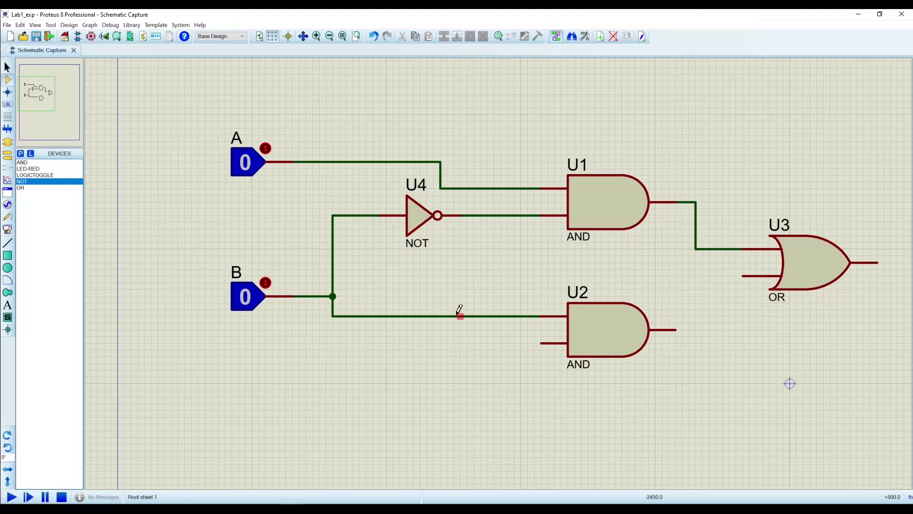
- Place a second NOT gate before U2 and wire it between toggle A's line and U2's lower input
left_click(415, 376)
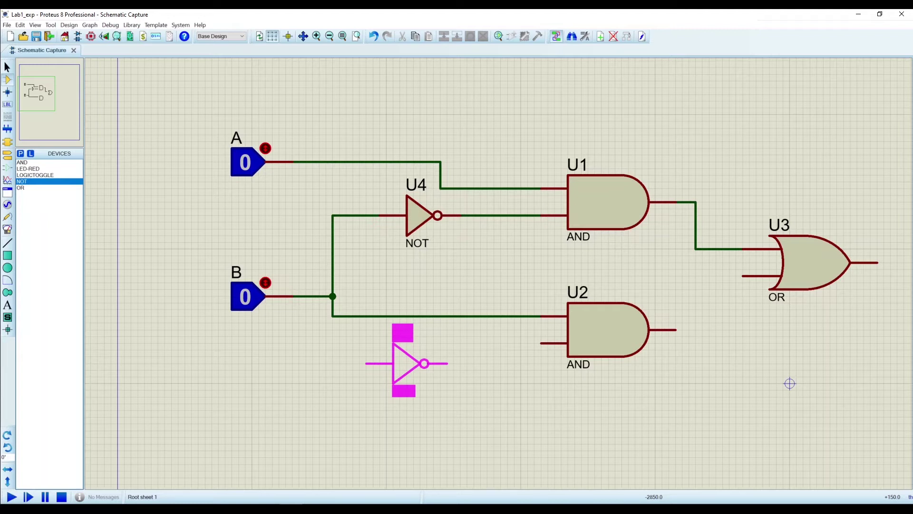
left_click(419, 364)
left_click(460, 363)
left_click(541, 343)
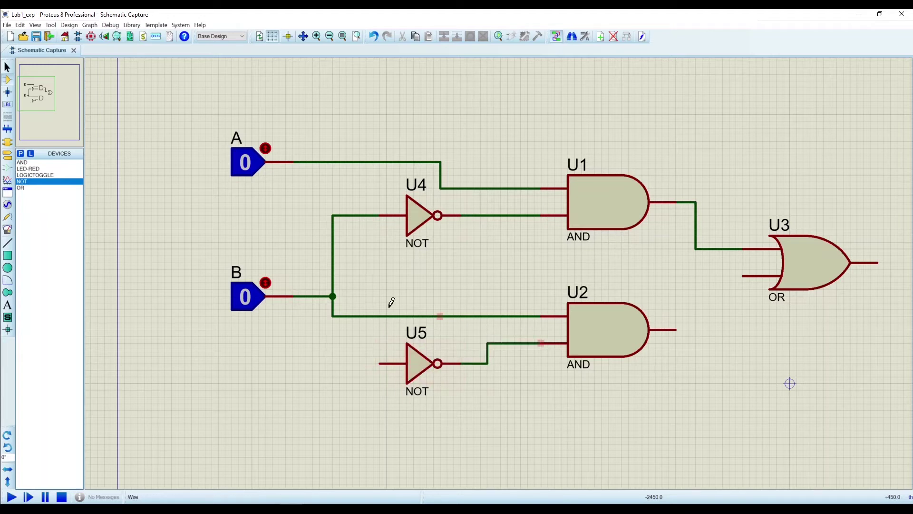
left_click(312, 162)
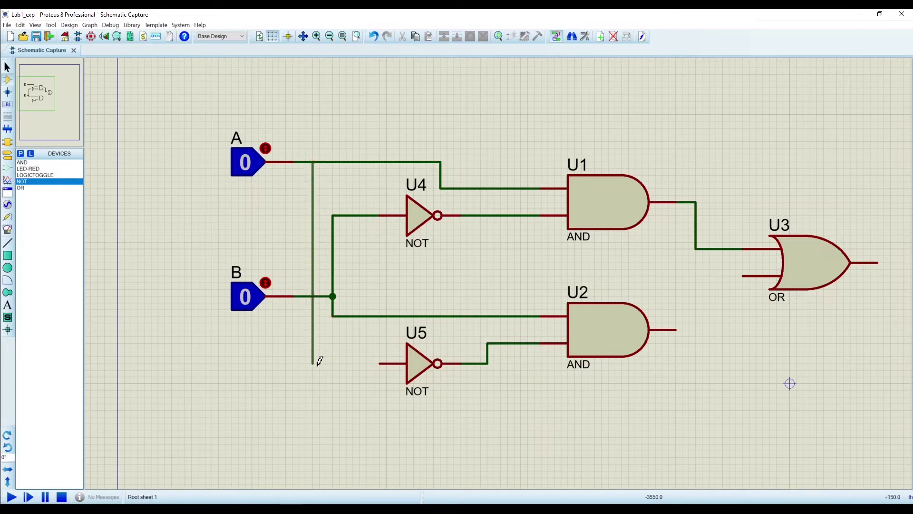
left_click(379, 363)
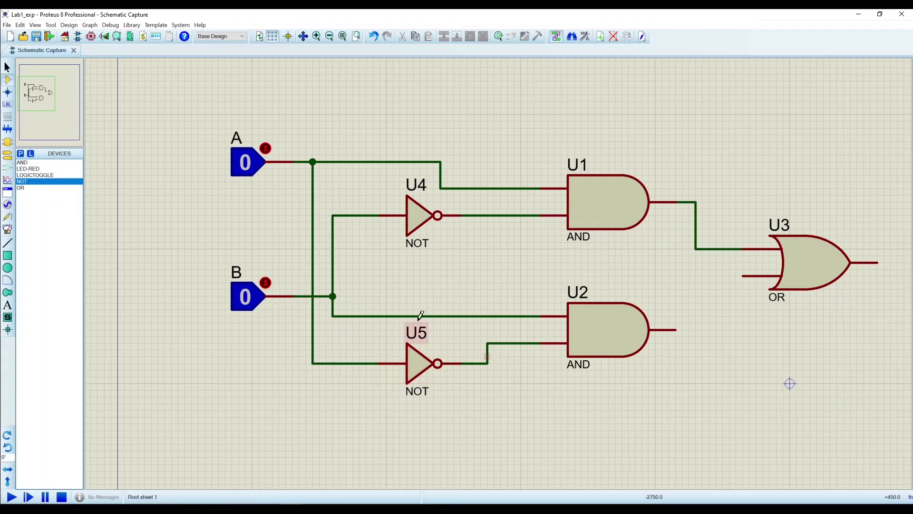
- Wire the output of AND gate U2 to the lower input of OR gate U3
scroll(420, 314, "down", 2)
scroll(412, 264, "up", 1)
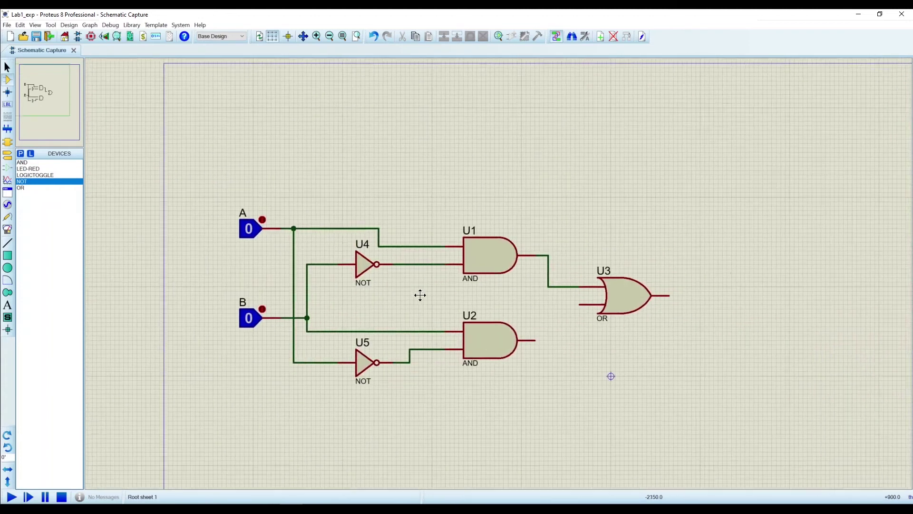
left_click(535, 340)
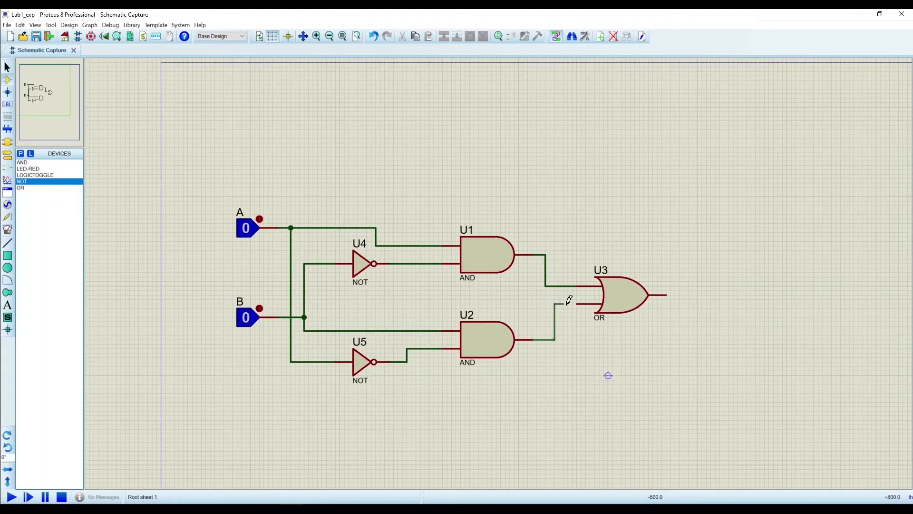
left_click(576, 303)
scroll(632, 314, "down", 1)
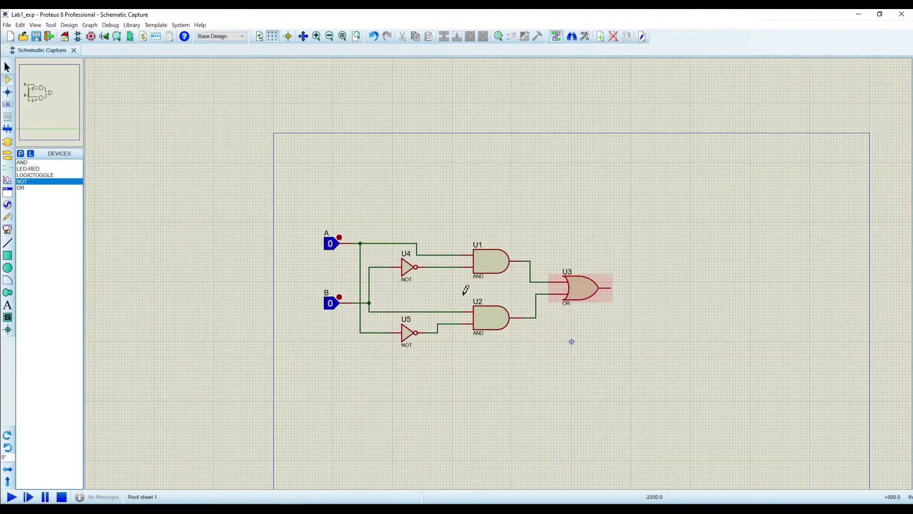
- Place a LED-RED beyond the OR gate and wire the OR gate's output to the LED's upper pin
left_click(29, 169)
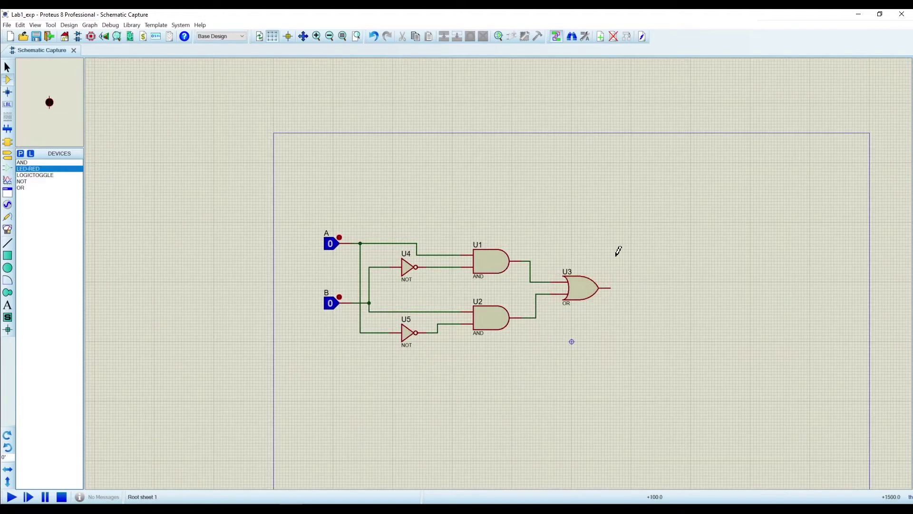
left_click(643, 290)
left_click(643, 311)
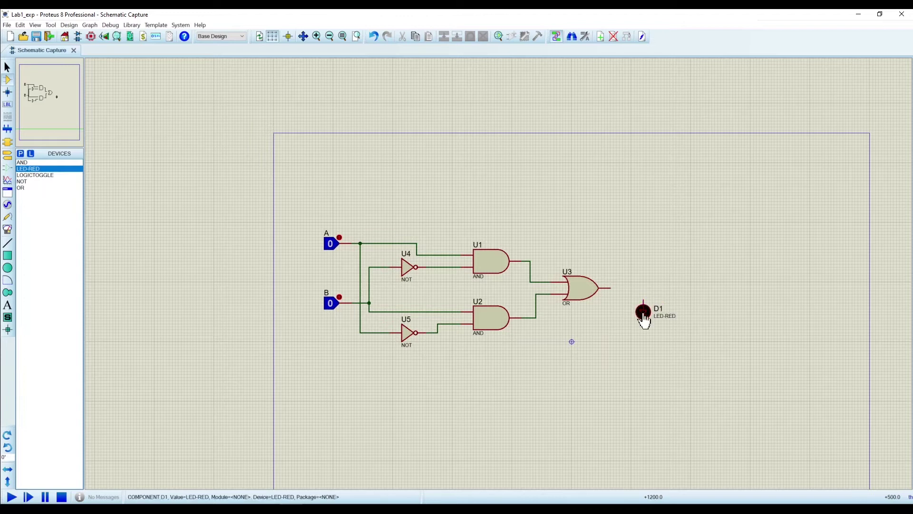
scroll(639, 312, "up", 1)
left_click(480, 260)
left_click(552, 287)
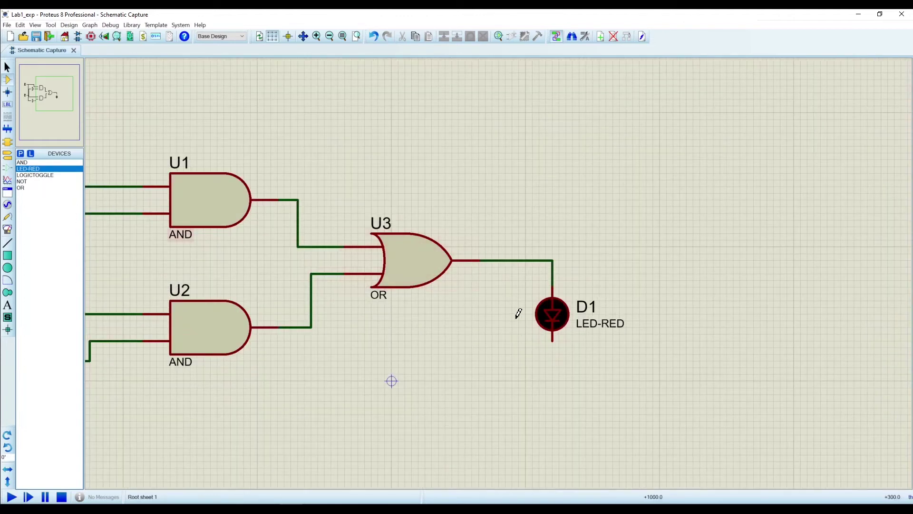
- Place a GROUND terminal below the LED and wire it to the LED's lower pin
scroll(519, 313, "down", 1)
scroll(525, 301, "up", 1)
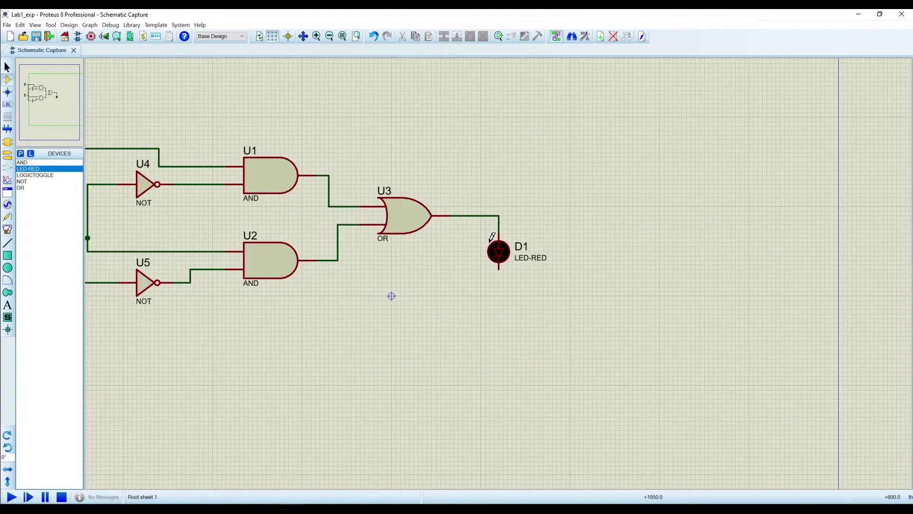
middle_click(485, 265)
left_click(578, 327)
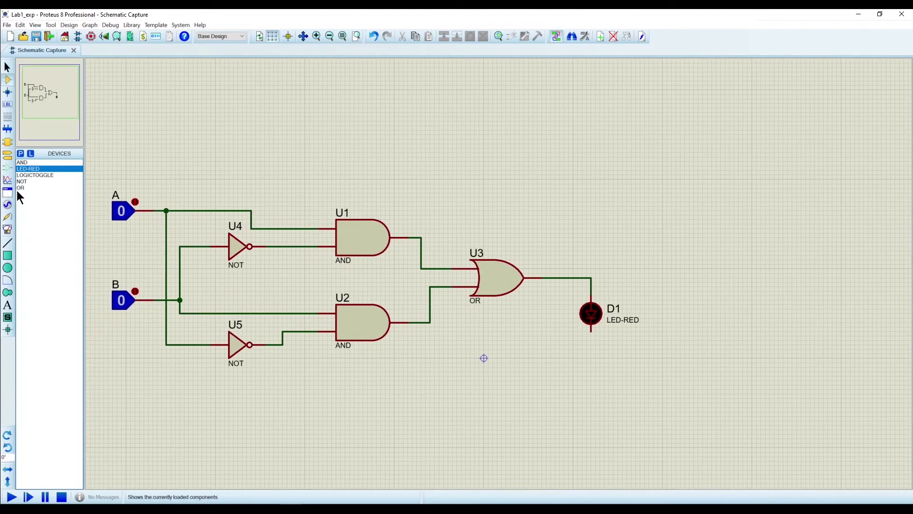
left_click(8, 157)
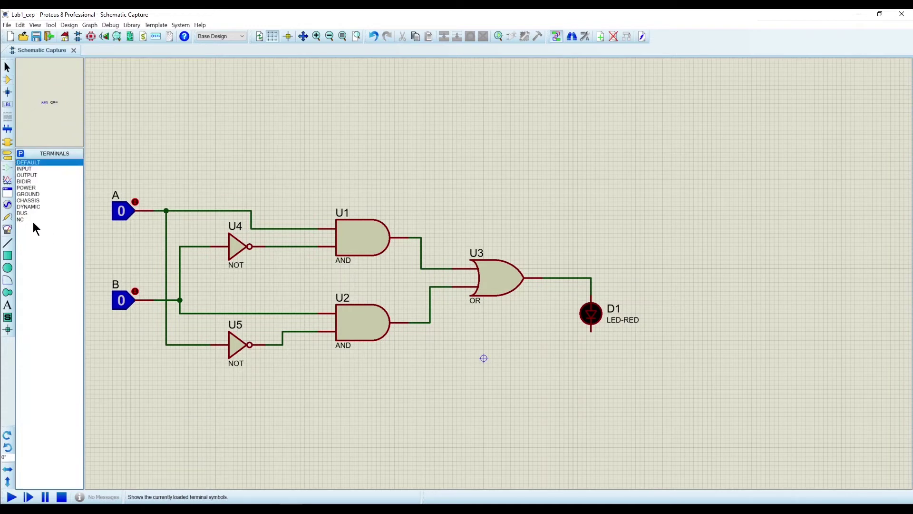
left_click(32, 194)
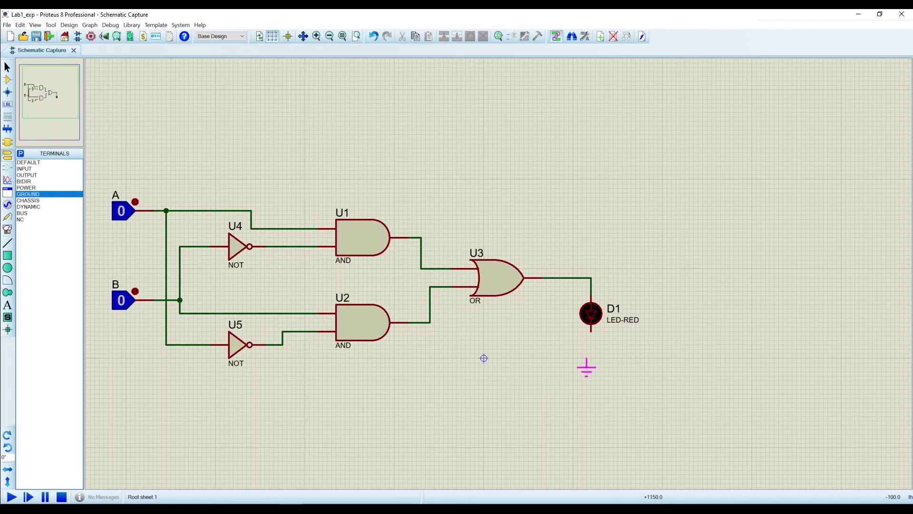
left_click(591, 361)
left_click(591, 331)
- Select the whole circuit and move it horizontally toward the centre of the sheet
scroll(501, 268, "down", 2)
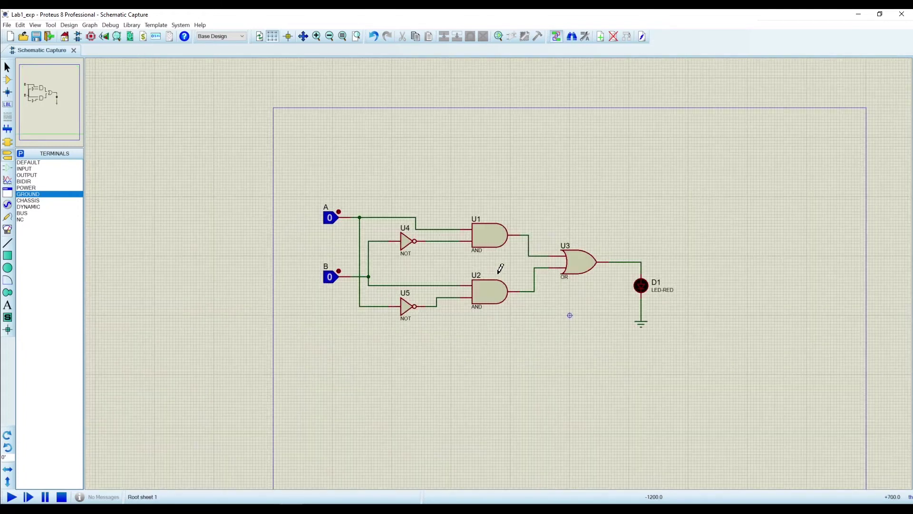
left_click_drag(312, 187, 694, 357)
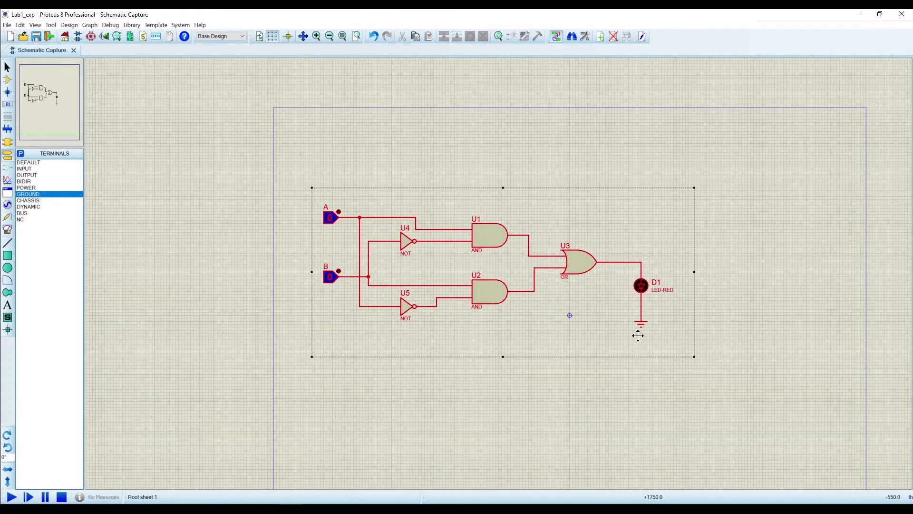
left_click_drag(518, 276, 574, 277)
scroll(590, 273, "down", 1)
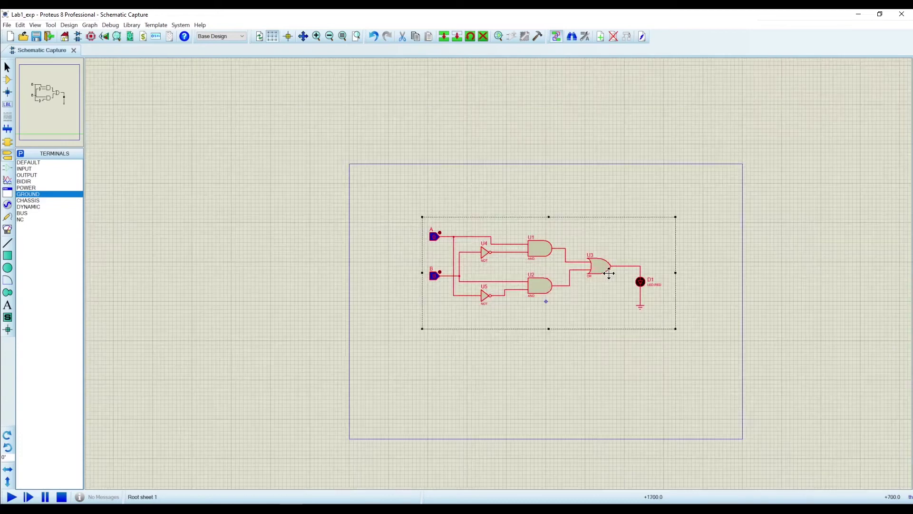
left_click(581, 190)
scroll(603, 206, "up", 3)
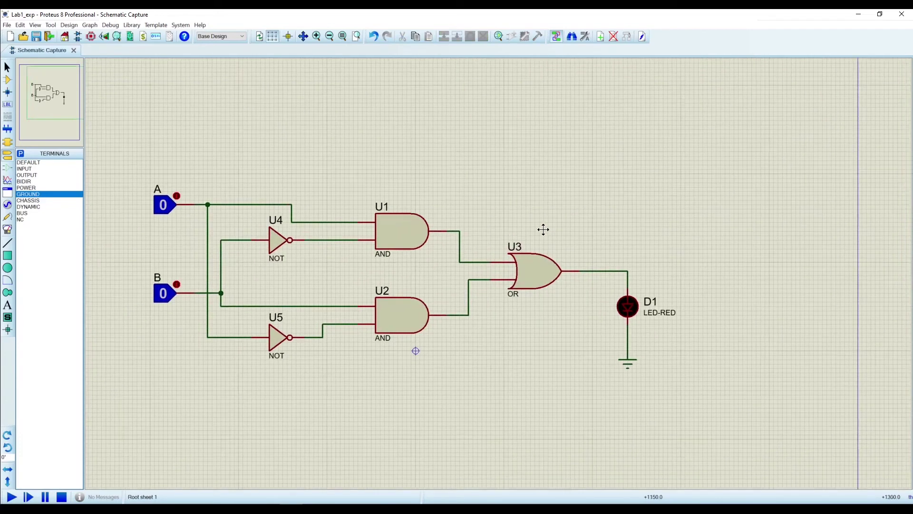
scroll(547, 193, "down", 1)
scroll(547, 204, "up", 1)
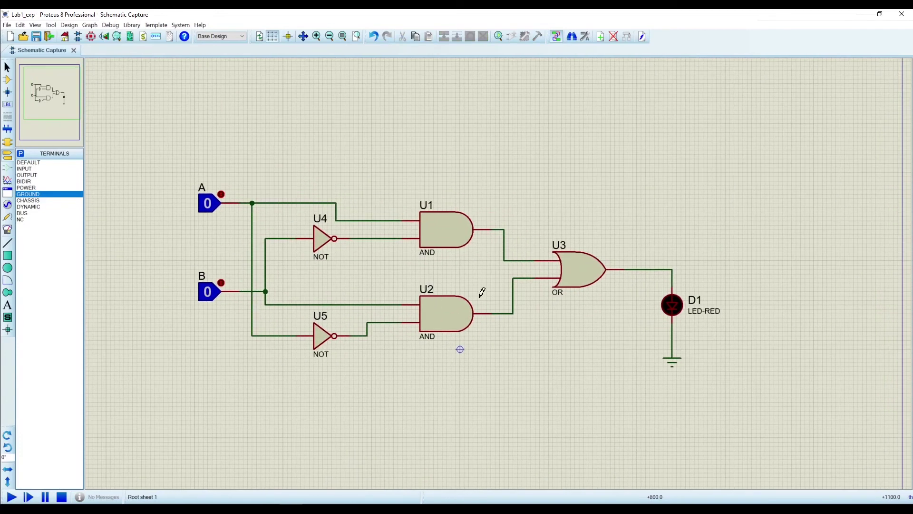
- Run the simulation and test input B by switching it to 1 and back to 0 with A at 0
left_click(12, 497)
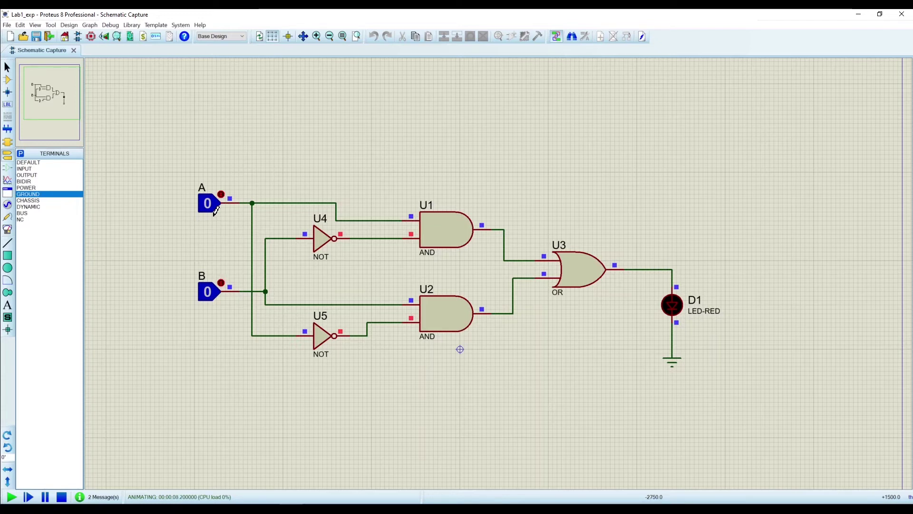
left_click(221, 282)
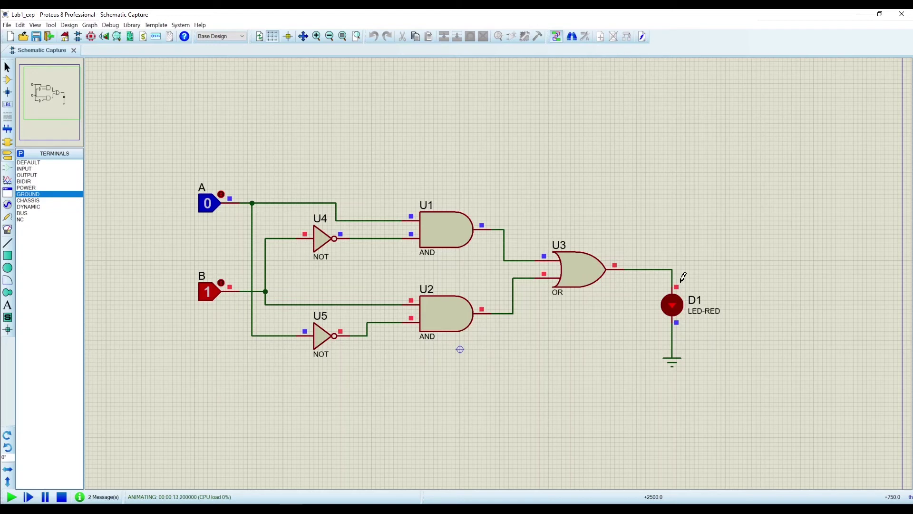
left_click(222, 277)
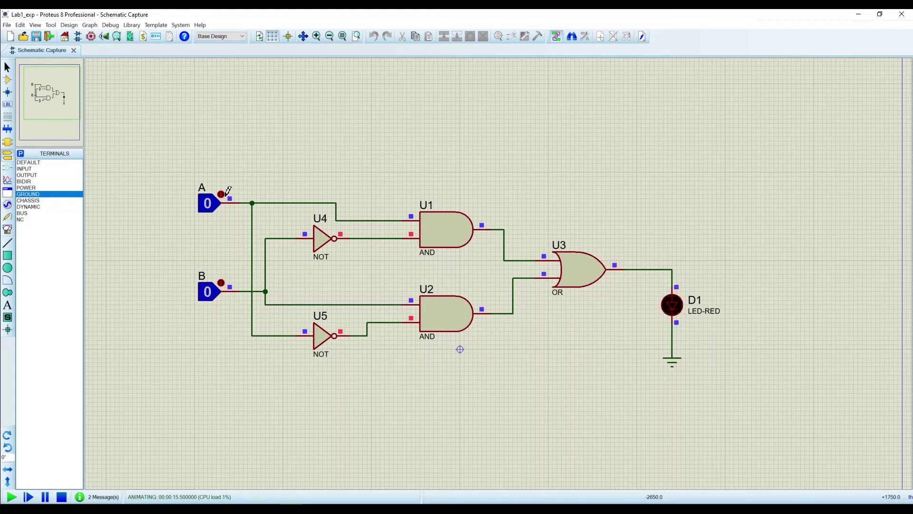
- Test input A with B at 0 by switching it to 1, back to 0 and again to 1
left_click(222, 192)
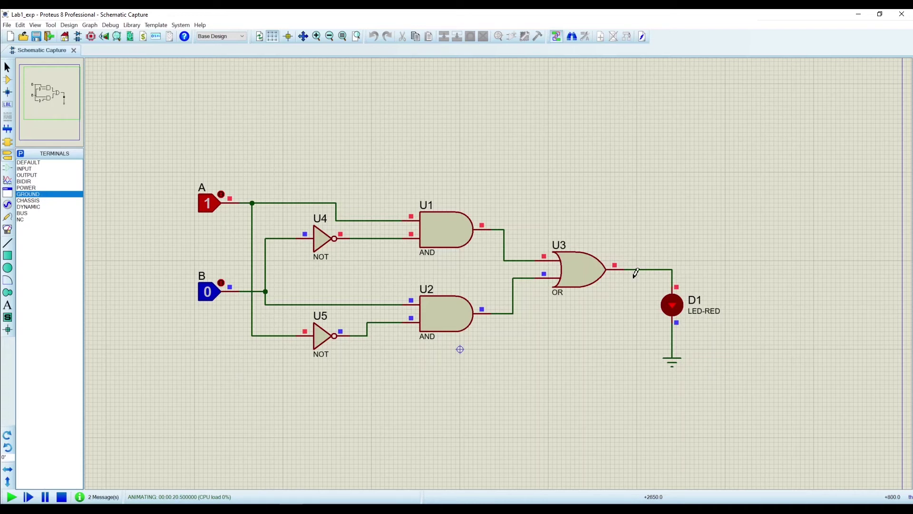
left_click(221, 194)
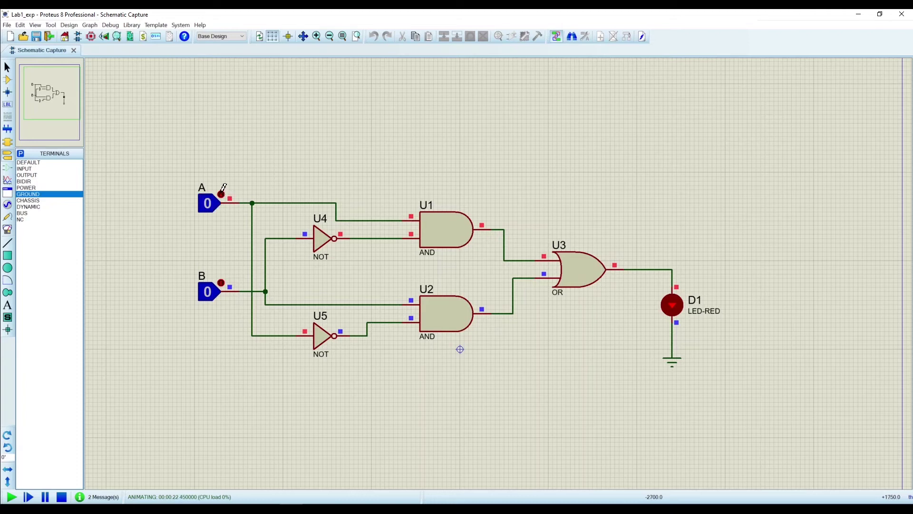
left_click(221, 194)
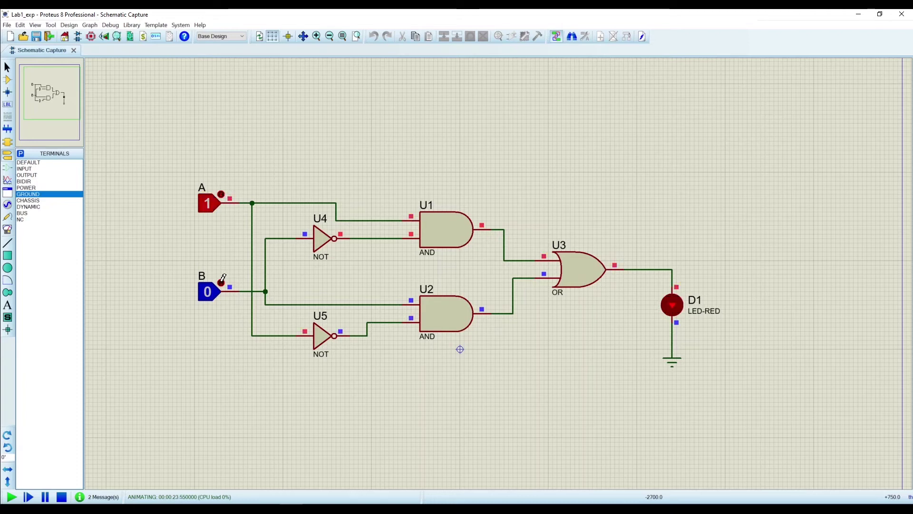
- Test the circuit with both inputs at 1 by switching B to 1, and stop the simulation
left_click(221, 282)
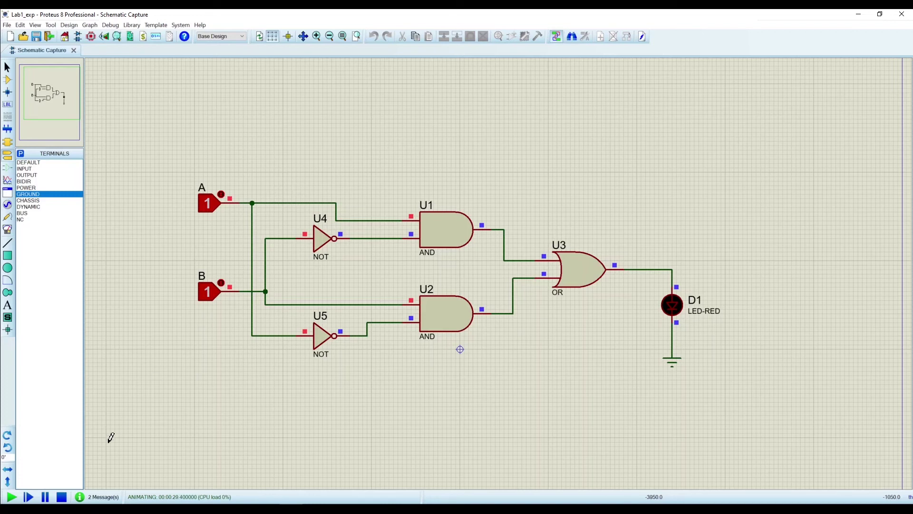
left_click(62, 497)
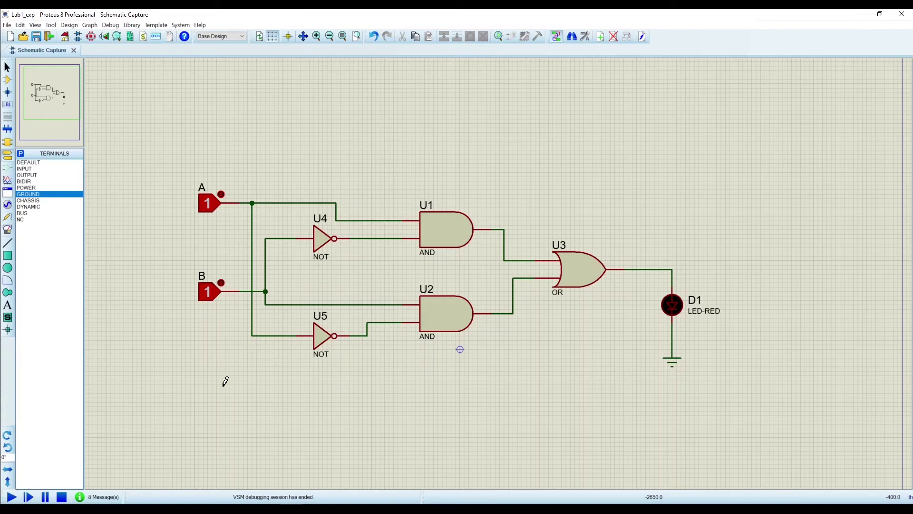
- Select the whole circuit and move it up to the upper part of the sheet to free space below
key("F7")
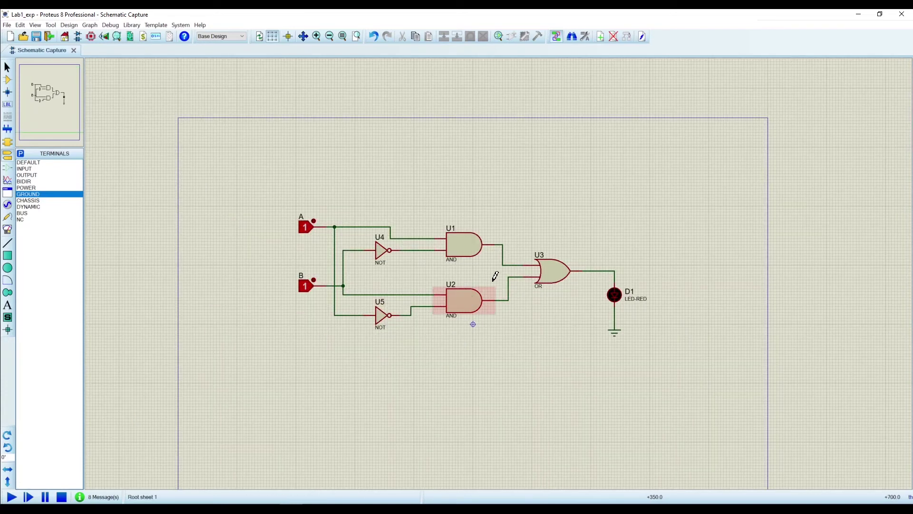
left_click_drag(260, 200, 661, 368)
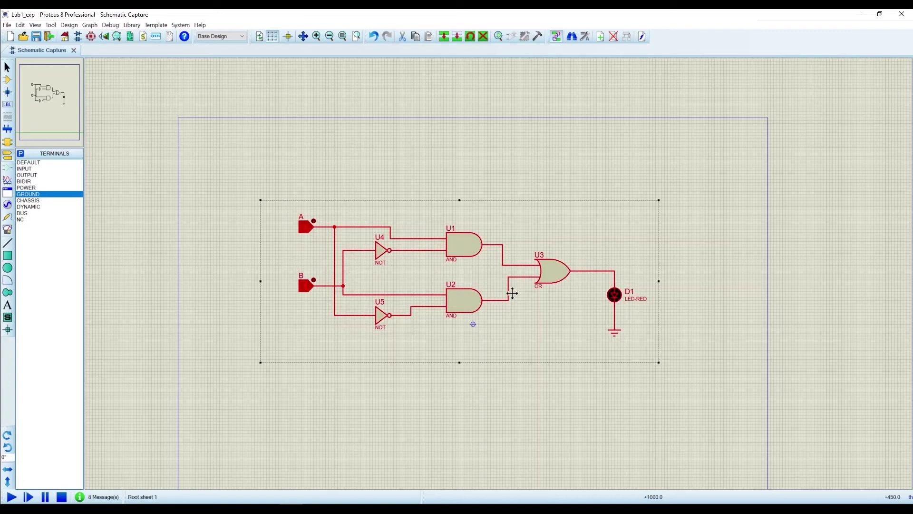
left_click_drag(489, 284, 481, 212)
left_click(348, 289)
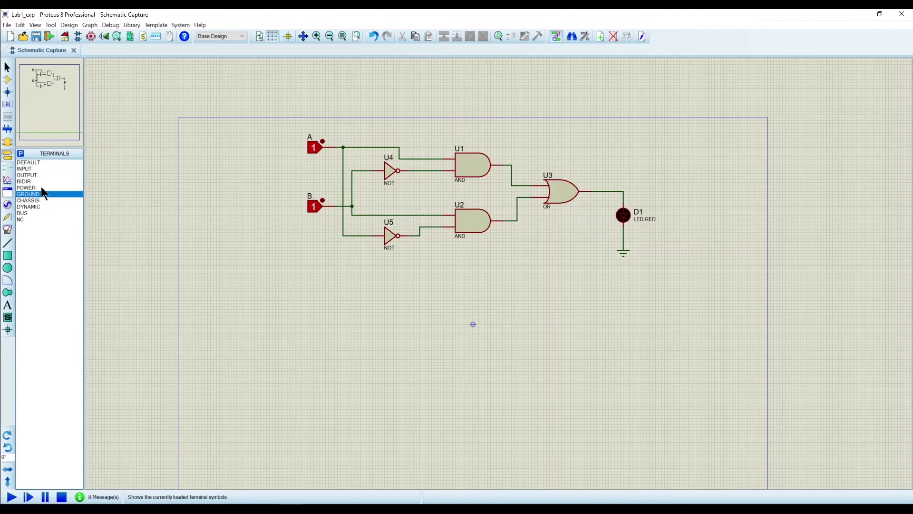
- Search the device library for "nor" and add the simple 2-input NOR gate from the ACTIVE library to the devices
left_click(8, 80)
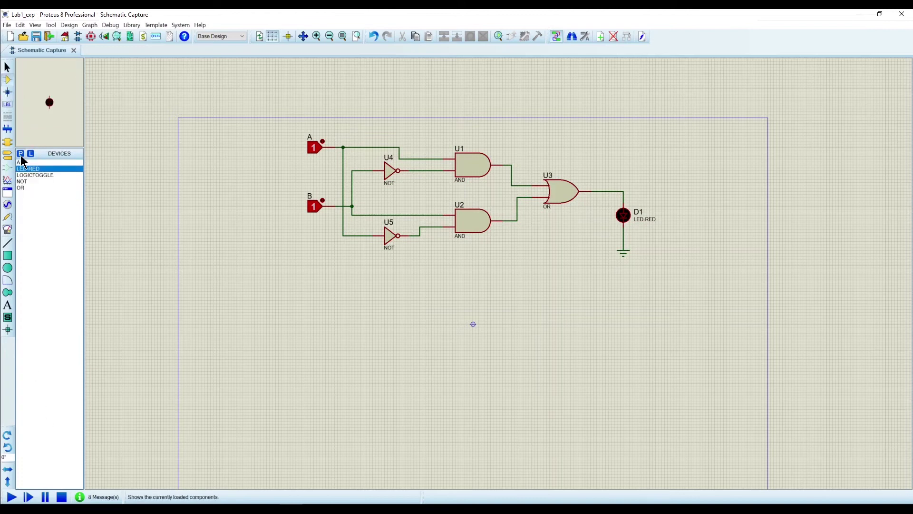
key("p")
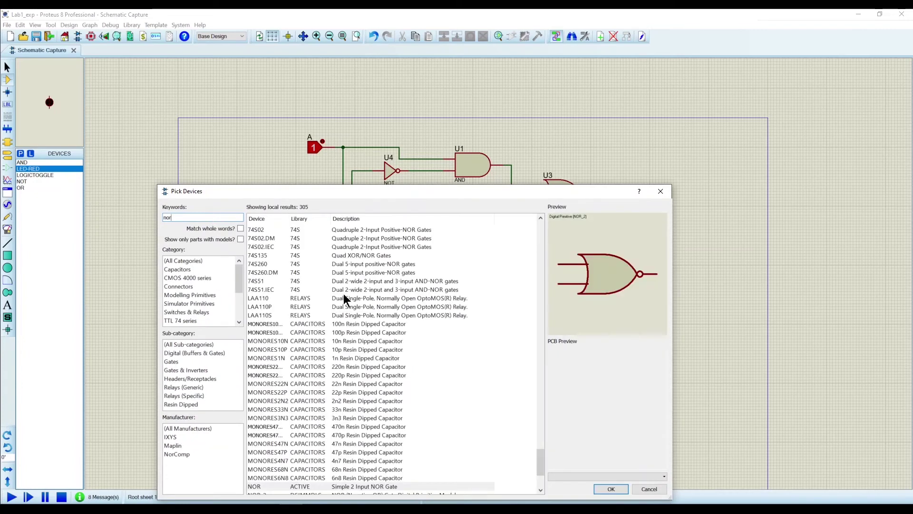
scroll(401, 397, "down", 3)
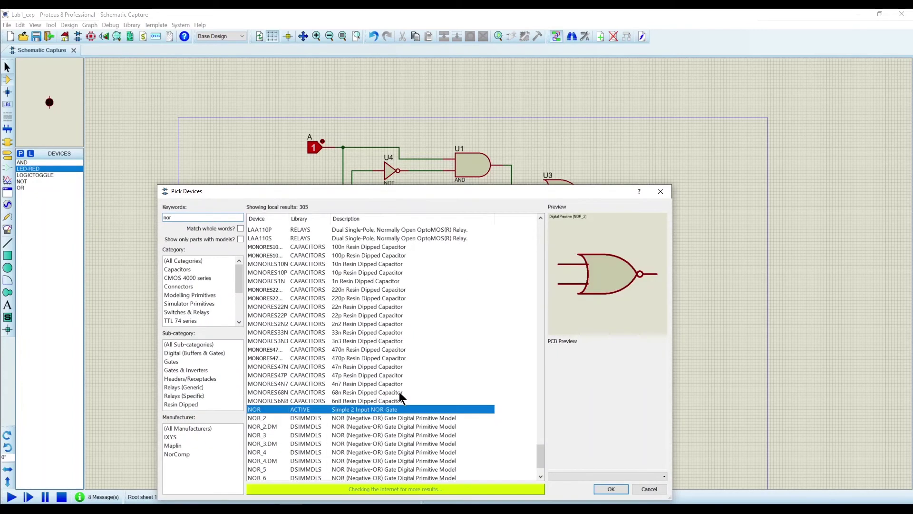
double_click(266, 411)
left_click(605, 490)
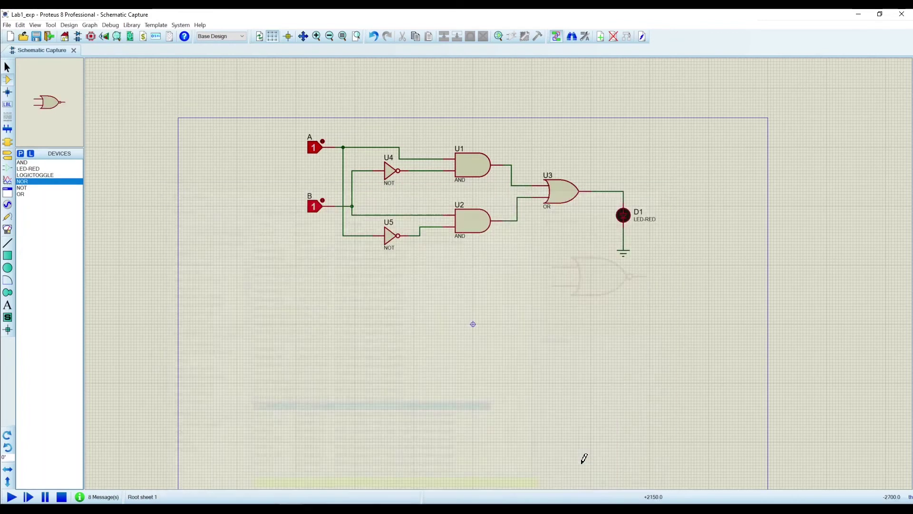
- Place five NOR gates below the circuit: two stacked vertically, one to their left and two in a row to their right
left_click(388, 328)
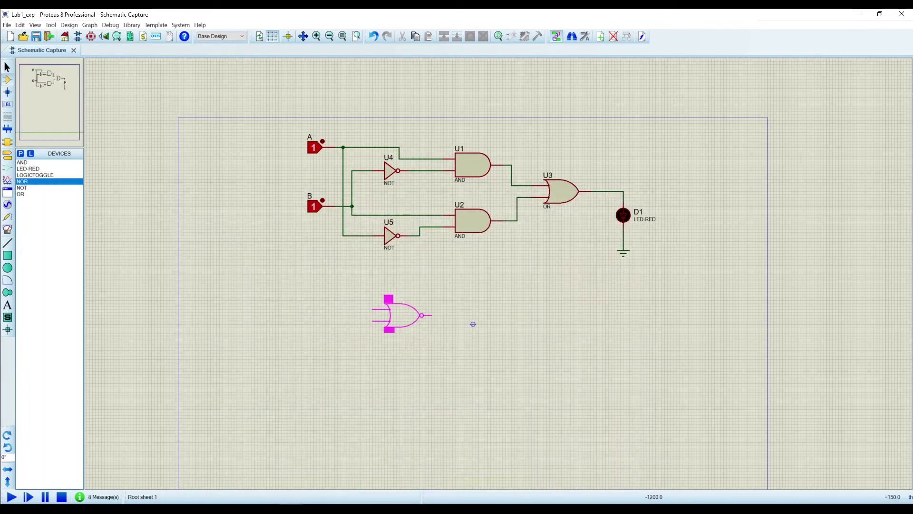
left_click(419, 311)
left_click(423, 380)
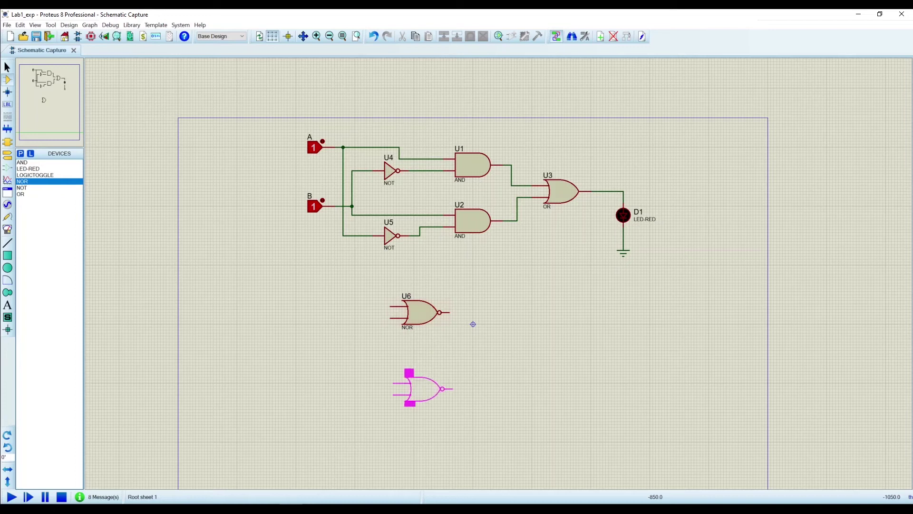
left_click(419, 371)
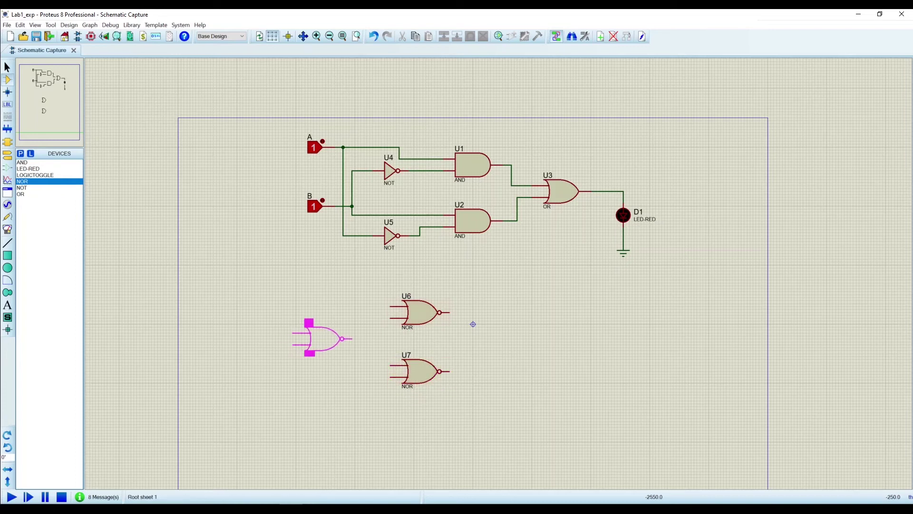
left_click(325, 341)
left_click(504, 334)
left_click(504, 338)
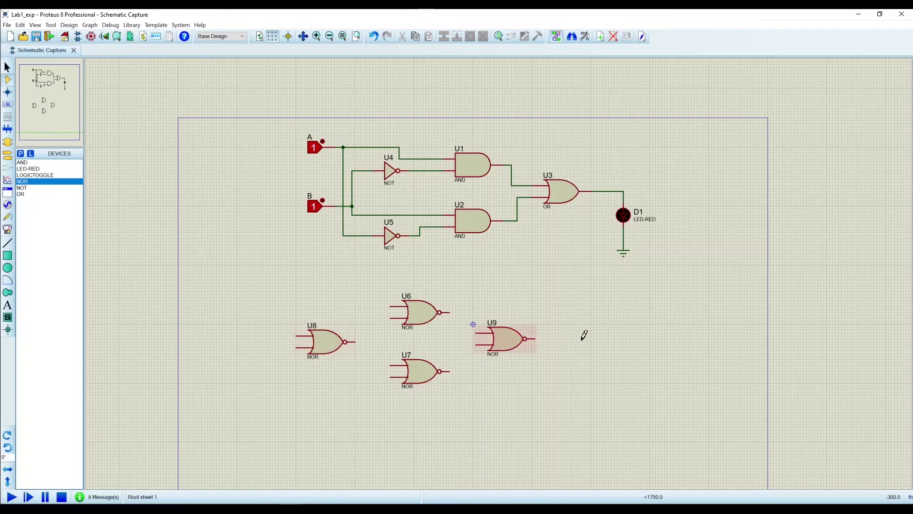
left_click(589, 337)
left_click(587, 337)
- Set the logic toggles A and B both to 0
scroll(495, 351, "up", 3)
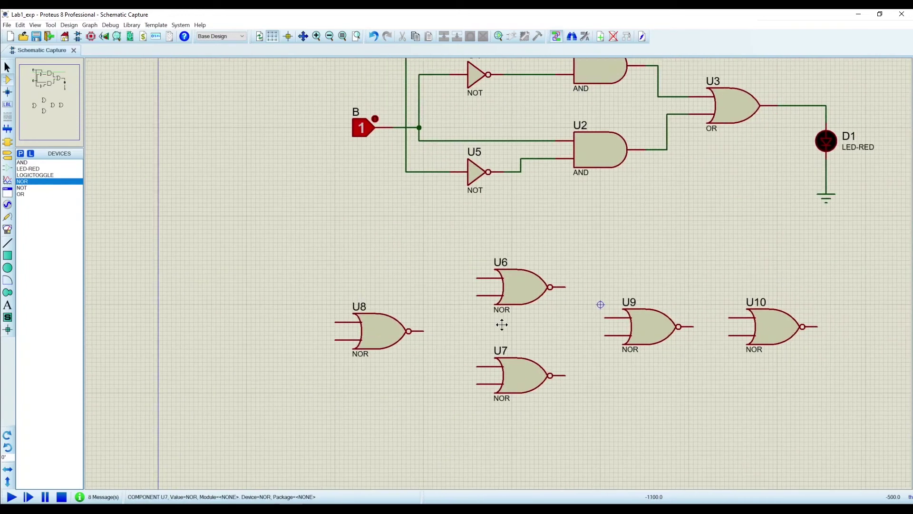
scroll(502, 325, "down", 2)
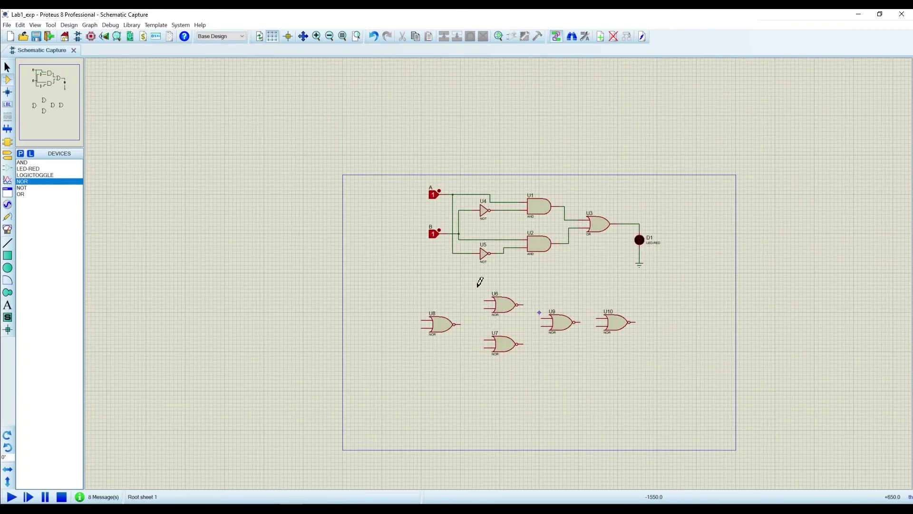
scroll(471, 291, "up", 2)
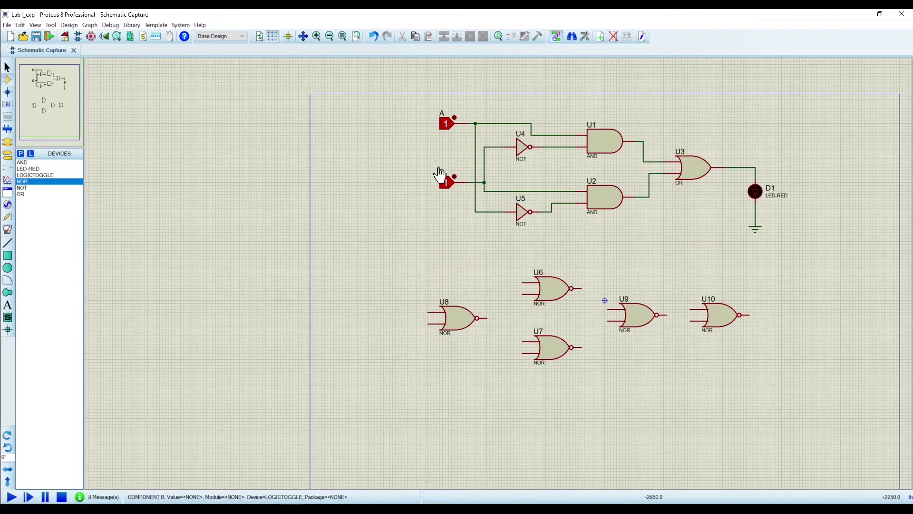
left_click(454, 120)
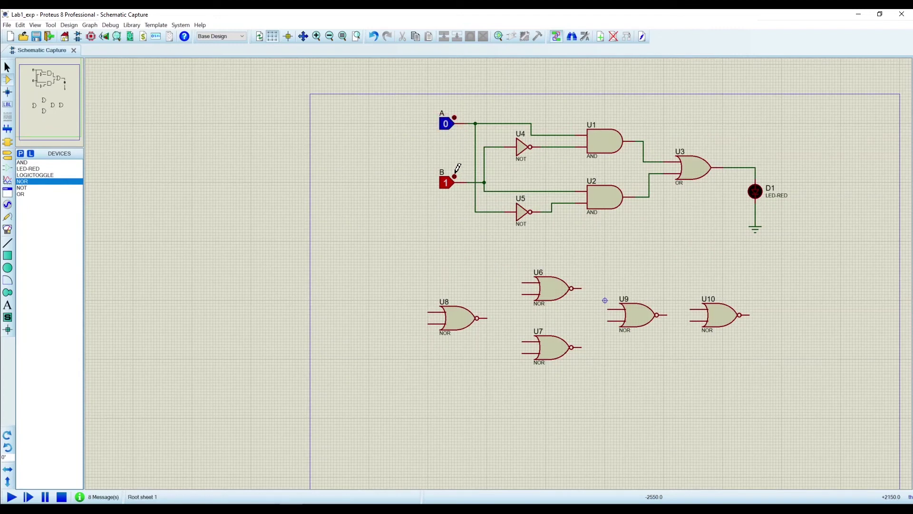
left_click(455, 175)
- Select toggles A and B together and move them left, away from the gates, keeping their wires attached
left_click_drag(401, 96, 470, 208)
left_click_drag(442, 154, 371, 153)
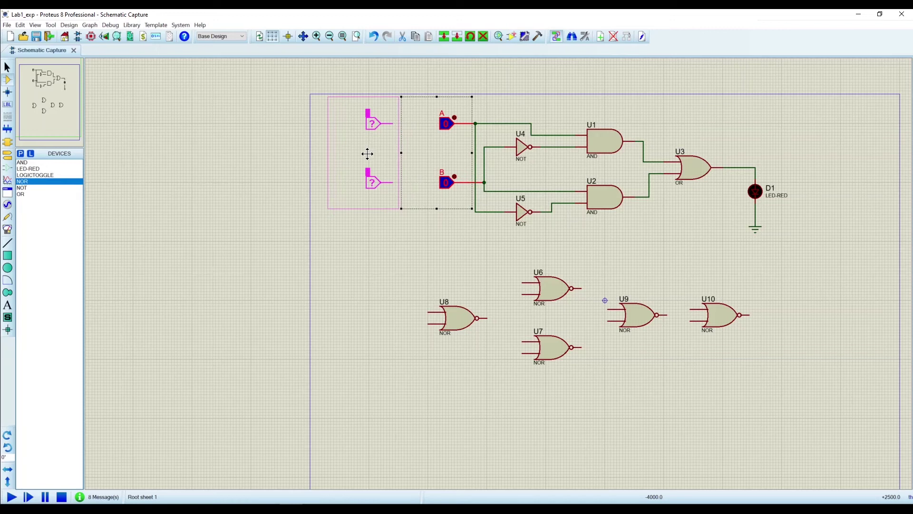
left_click_drag(367, 153, 368, 153)
left_click(432, 203)
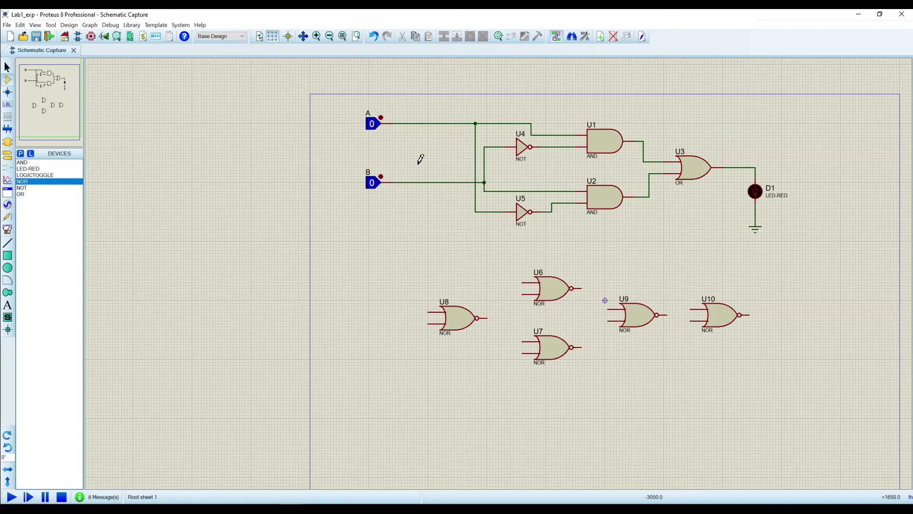
- Wire the A line to the upper input of NOR gate U8 and the B line to its lower input
left_click(409, 123)
left_click(430, 312)
left_click(399, 182)
left_click(427, 323)
- Wire U8's output to the lower input of U6 and the upper input of U7
scroll(504, 300, "up", 2)
mouse_move(500, 265)
left_mouse_down()
mouse_move(410, 284)
mouse_move(431, 299)
left_mouse_up()
scroll(461, 285, "down", 2)
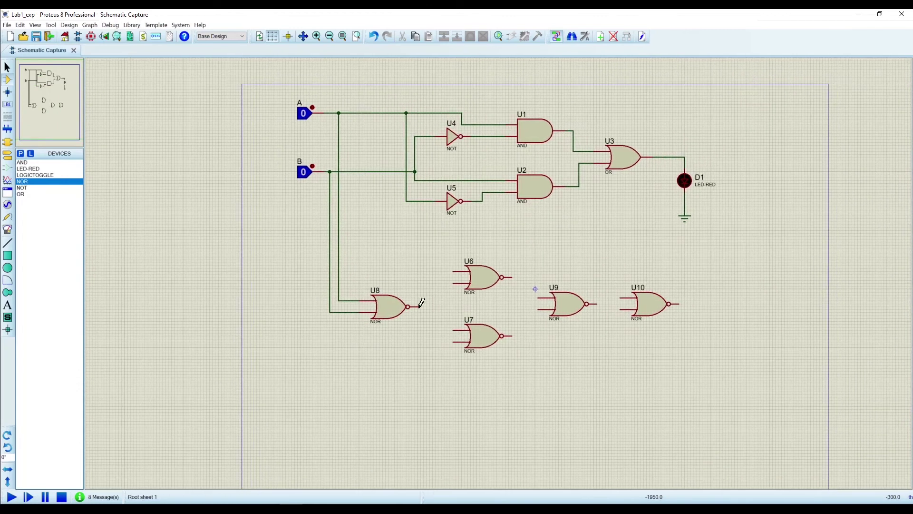
left_click(420, 306)
left_click(454, 283)
left_click(427, 307)
- Wire U6's upper input to the A line and U7's lower input to the B line
left_click(452, 270)
left_click(340, 271)
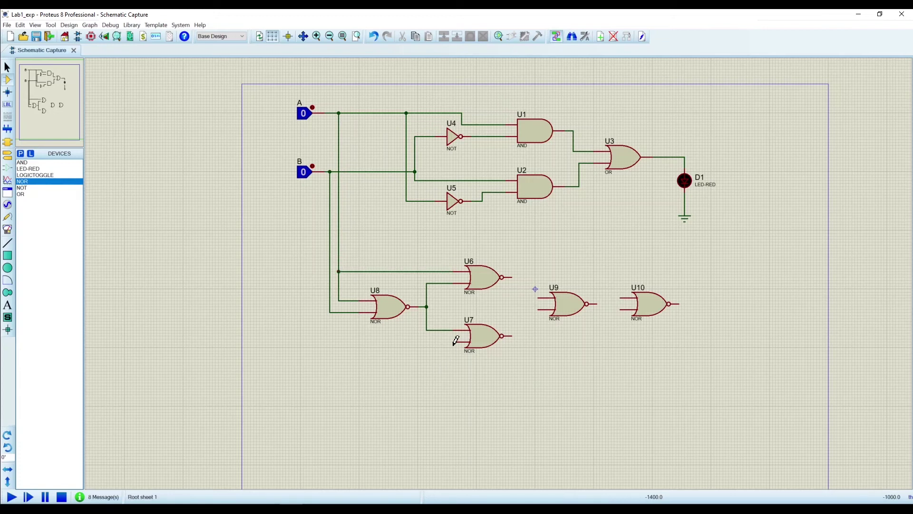
left_click(341, 312)
left_click(447, 341)
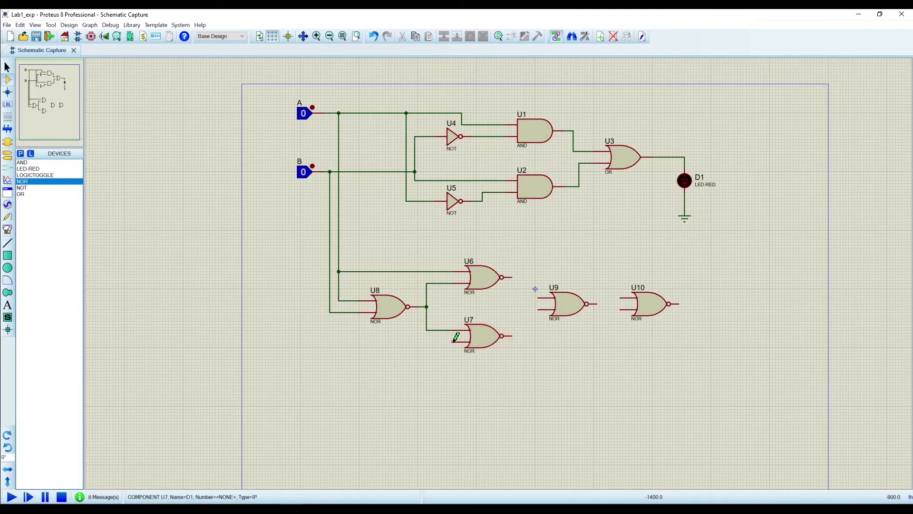
left_click(336, 312)
left_click(330, 312)
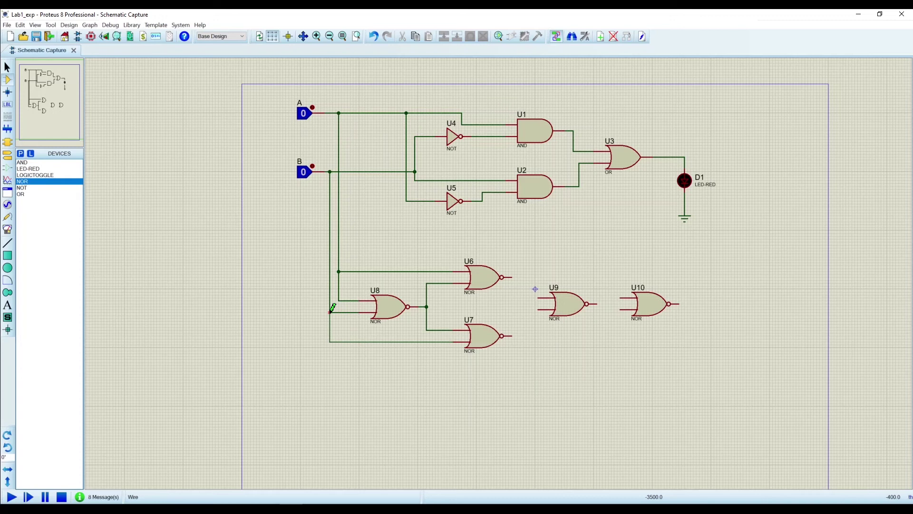
- Wire U6's output to the upper input of U9 and U7's output to its lower input
scroll(501, 267, "up", 1)
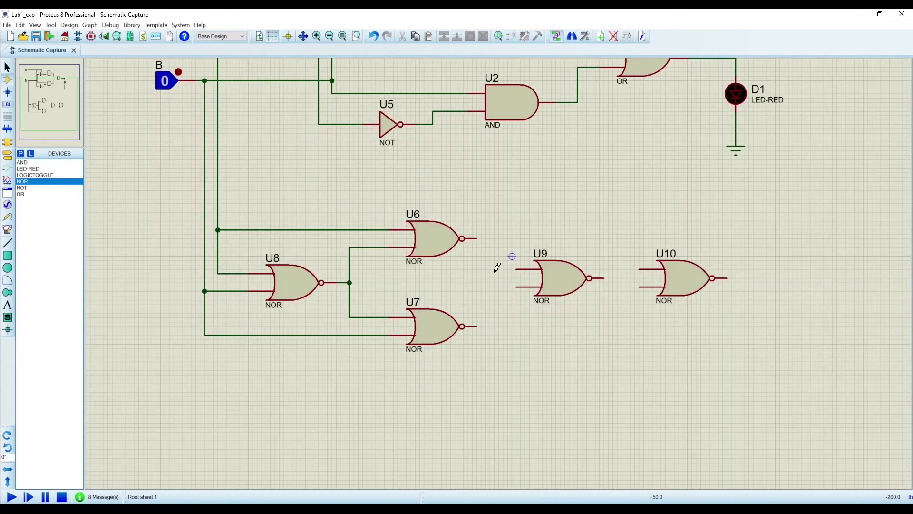
left_click(477, 239)
left_click(517, 269)
left_click(477, 326)
left_click(516, 287)
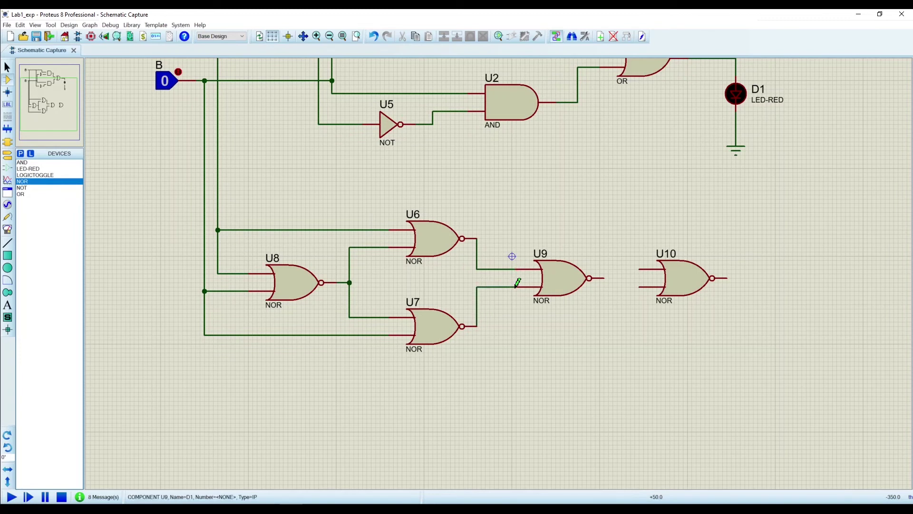
- Wire U9's output to both inputs of U10 so that gate acts as an inverter
left_click(604, 278)
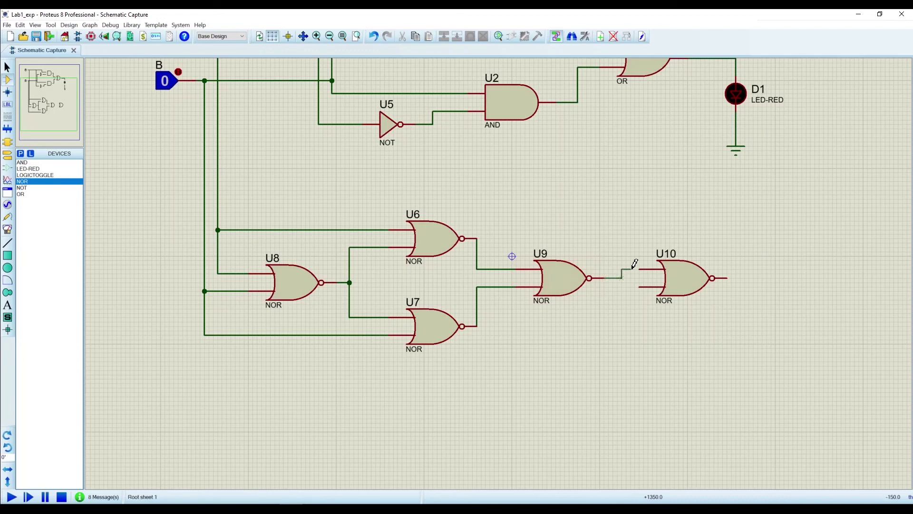
left_click(640, 269)
left_click(623, 277)
left_click(639, 287)
scroll(626, 245, "down", 2)
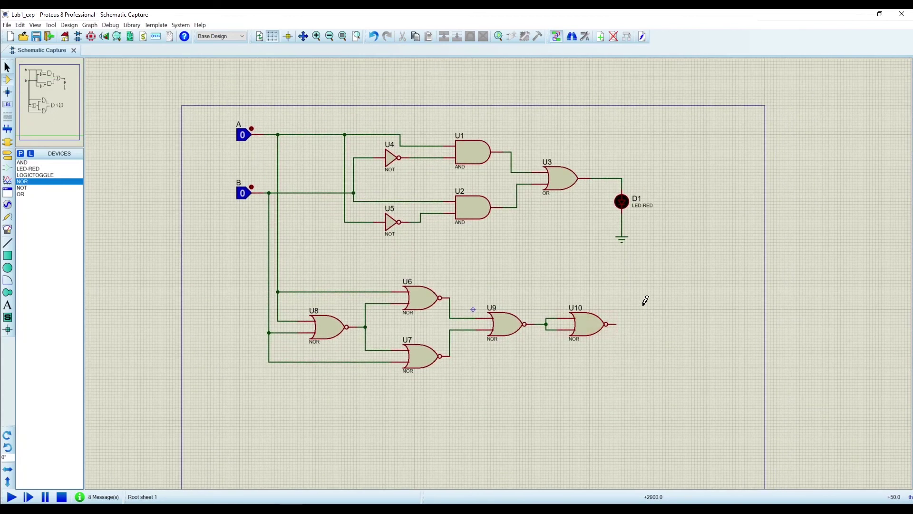
left_click(608, 322)
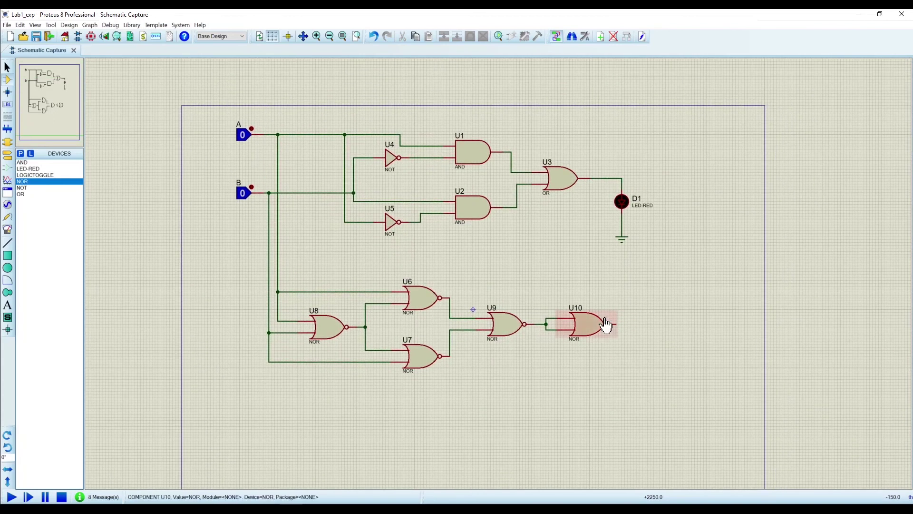
- Search the device library for "led", add LED-YELLOW and place one to the lower right of U10
left_click(20, 153)
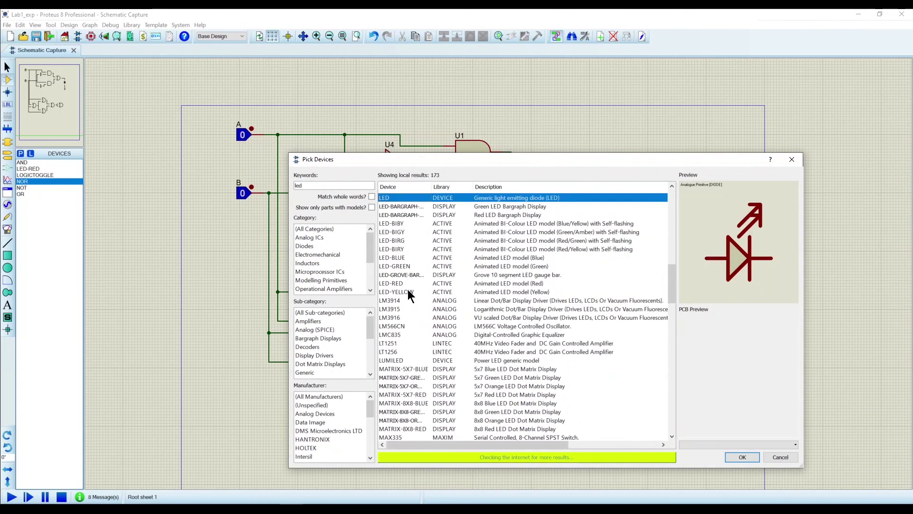
double_click(408, 292)
left_click(733, 454)
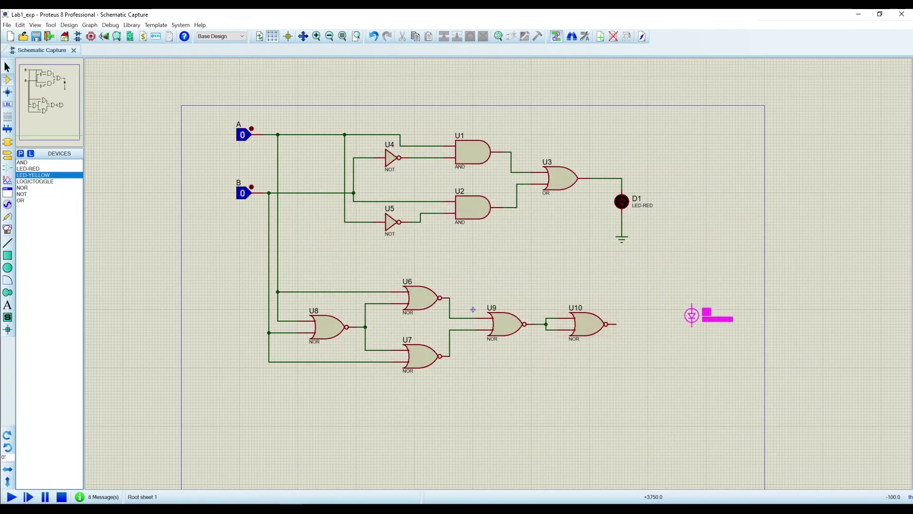
left_click(638, 356)
- Wire U10's output to the upper pin of the yellow LED
scroll(639, 356, "up", 2)
left_click(618, 324)
left_click(513, 280)
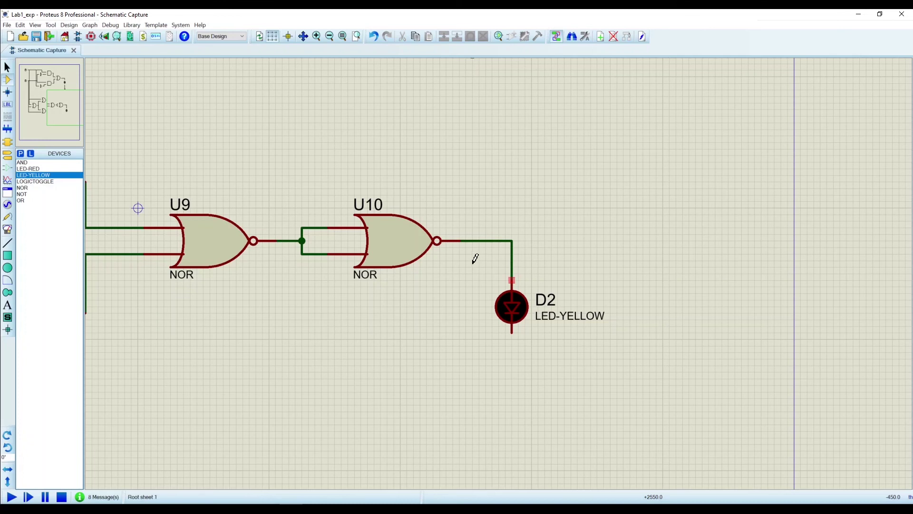
- Place a ground terminal below the yellow LED D2 and wire it to the LED's lower pin
scroll(497, 257, "down", 3)
scroll(496, 269, "up", 1)
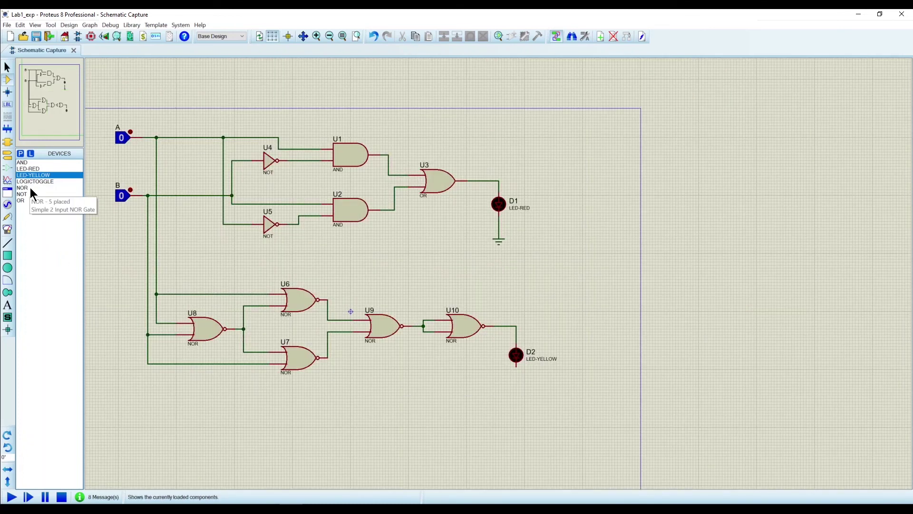
left_click(7, 155)
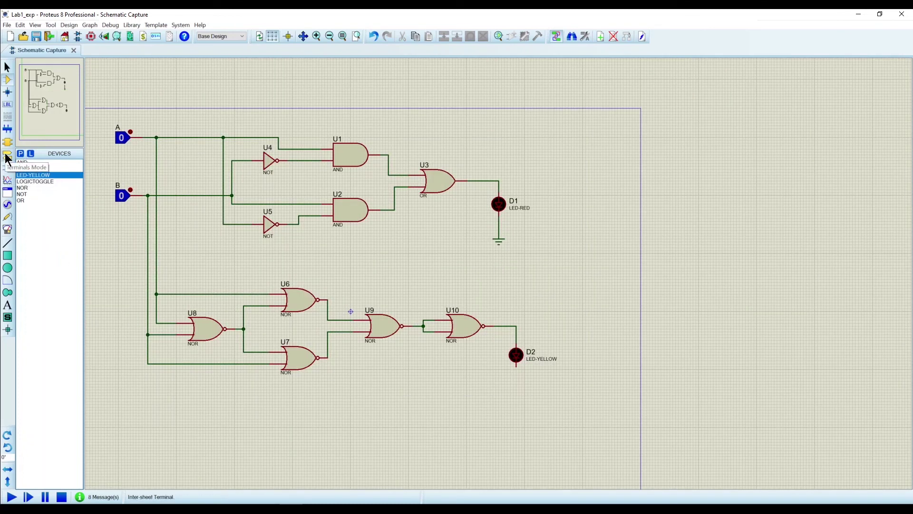
left_click(38, 194)
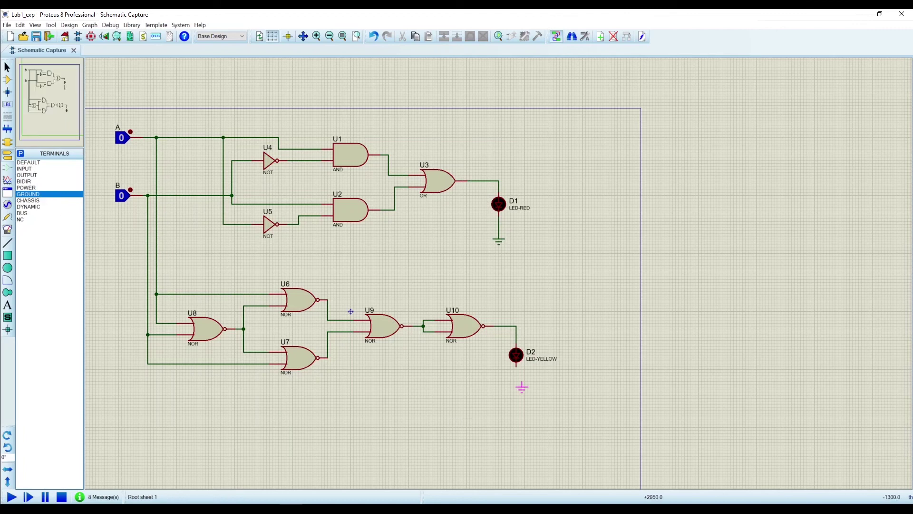
left_click(516, 386)
scroll(518, 378, "up", 3)
left_click(516, 382)
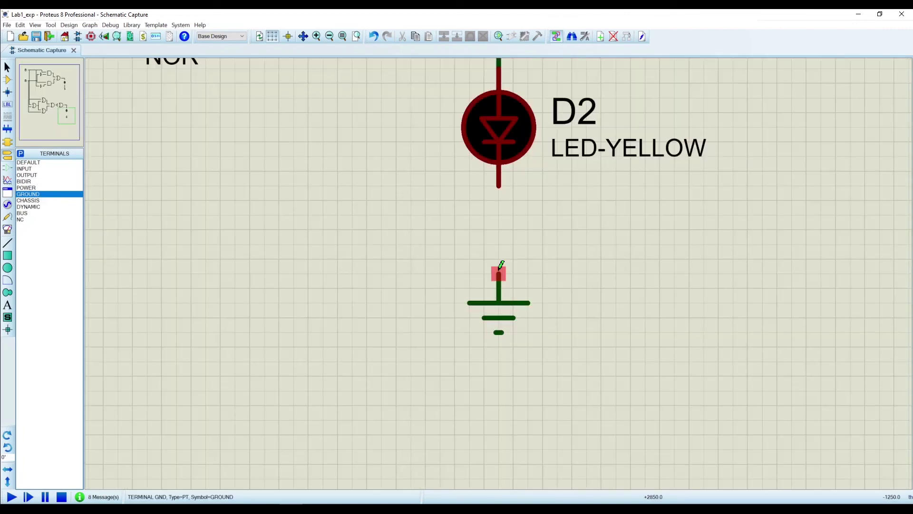
left_click(516, 366)
- Run the simulation and test both circuits with A=1 and B=0, A=0 and B=1, and both inputs at 1
scroll(454, 243, "down", 5)
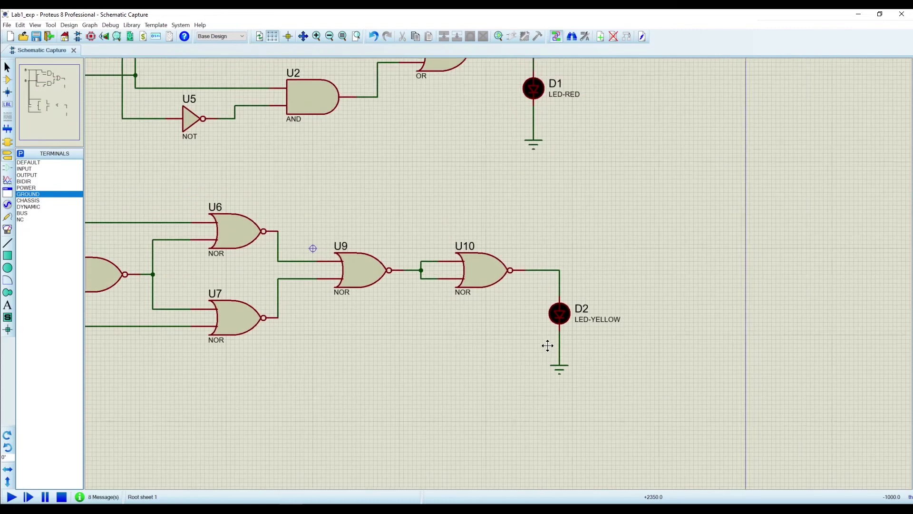
scroll(507, 276, "up", 2)
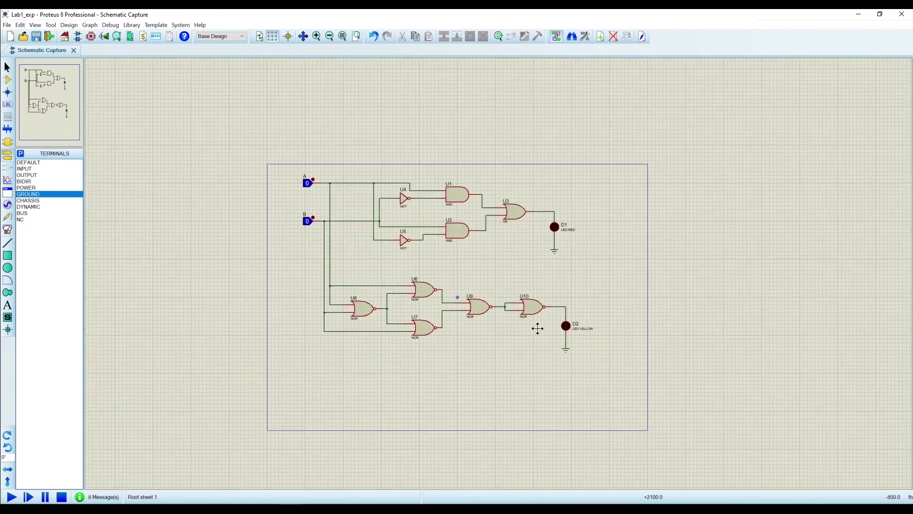
scroll(462, 321, "up", 2)
left_click_drag(497, 191, 445, 265)
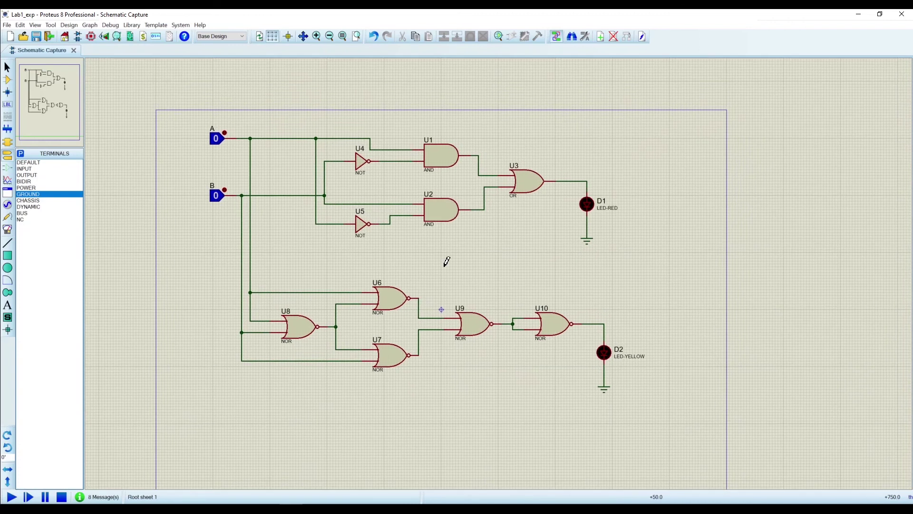
left_click(10, 498)
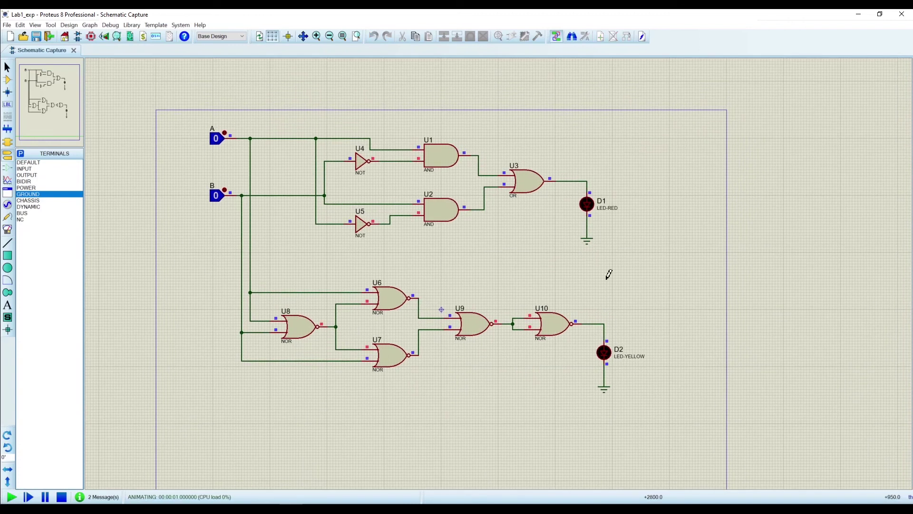
left_click(227, 130)
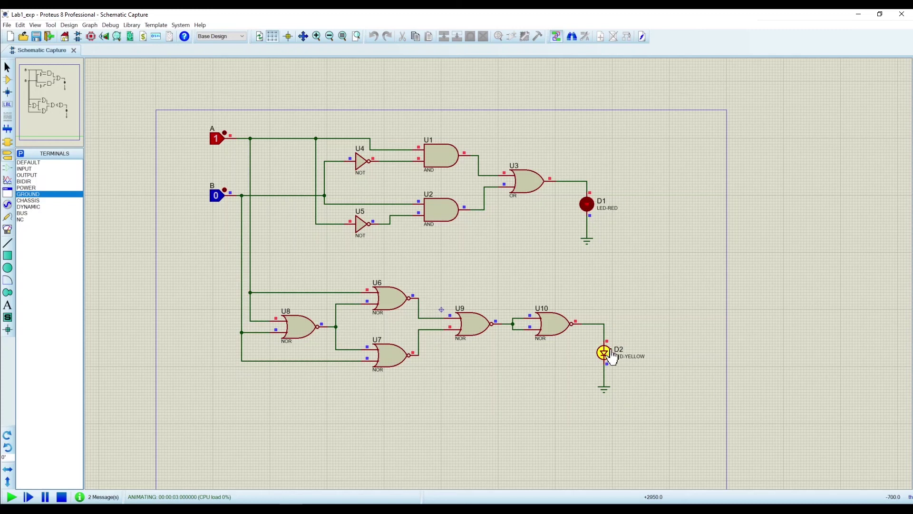
left_click(226, 128)
left_click(227, 185)
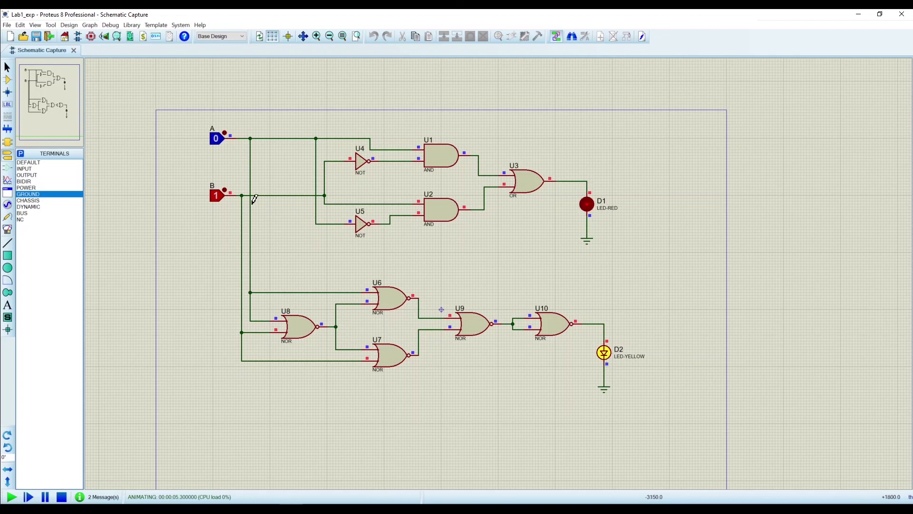
left_click(226, 128)
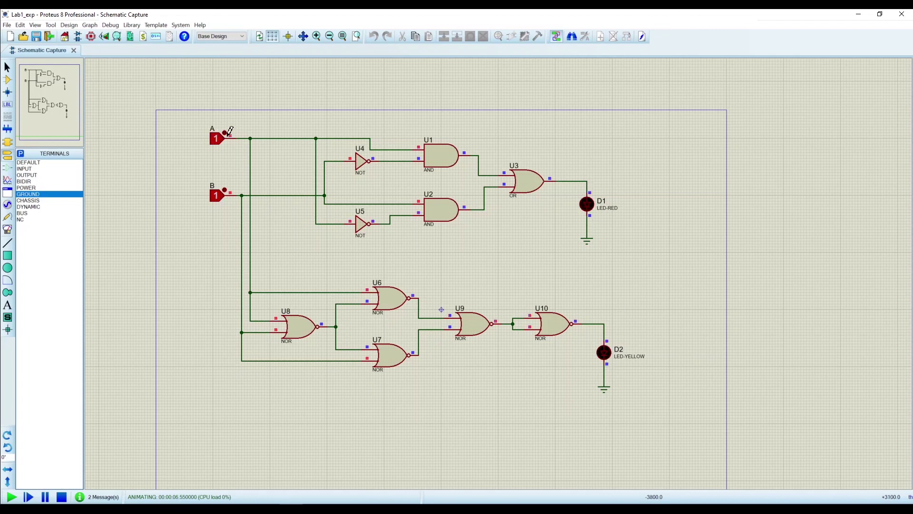